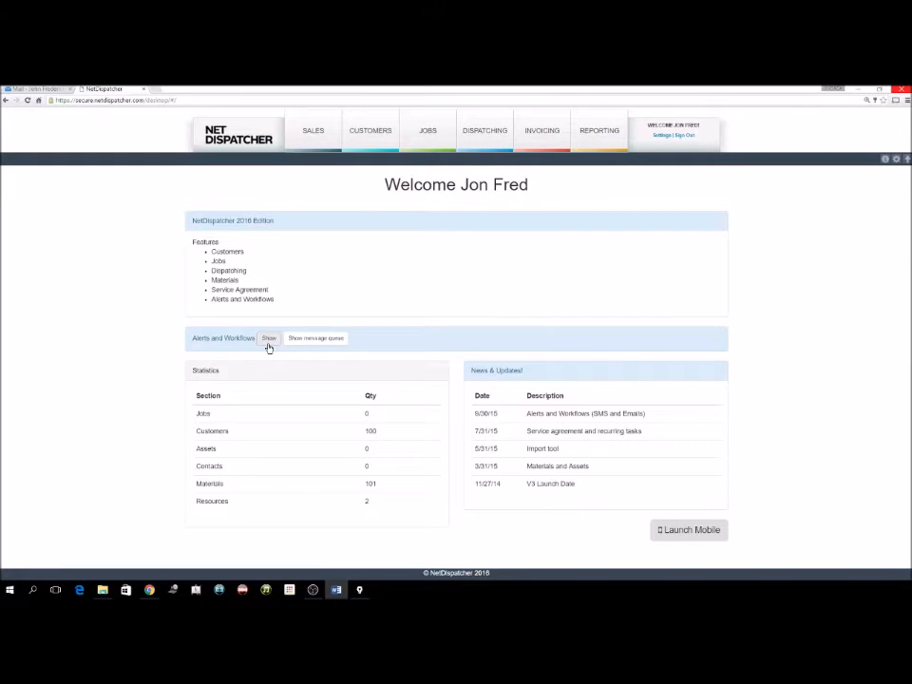
# Open the Sales dashboard and check the 0/0 weekly status and 0% sales target rate.
pyautogui.moveTo(324, 148)
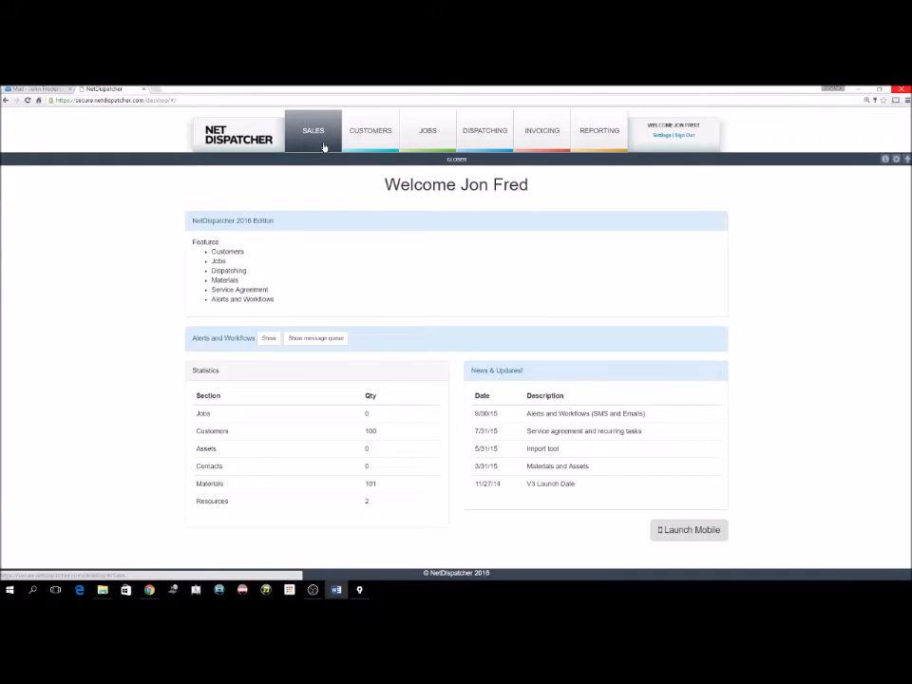
pyautogui.click(321, 147)
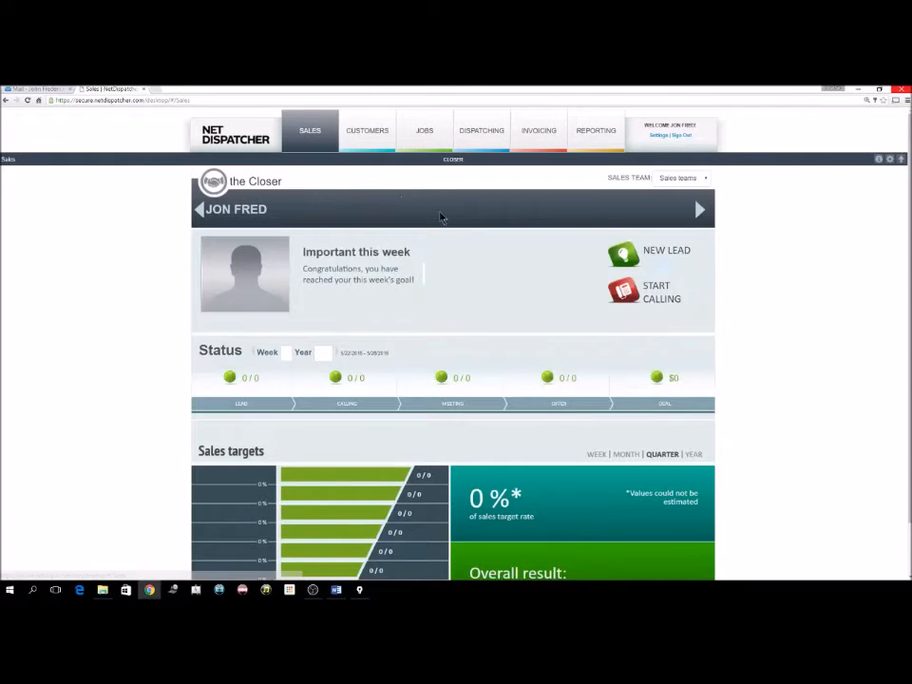
pyautogui.scroll(-1, 635, 299)
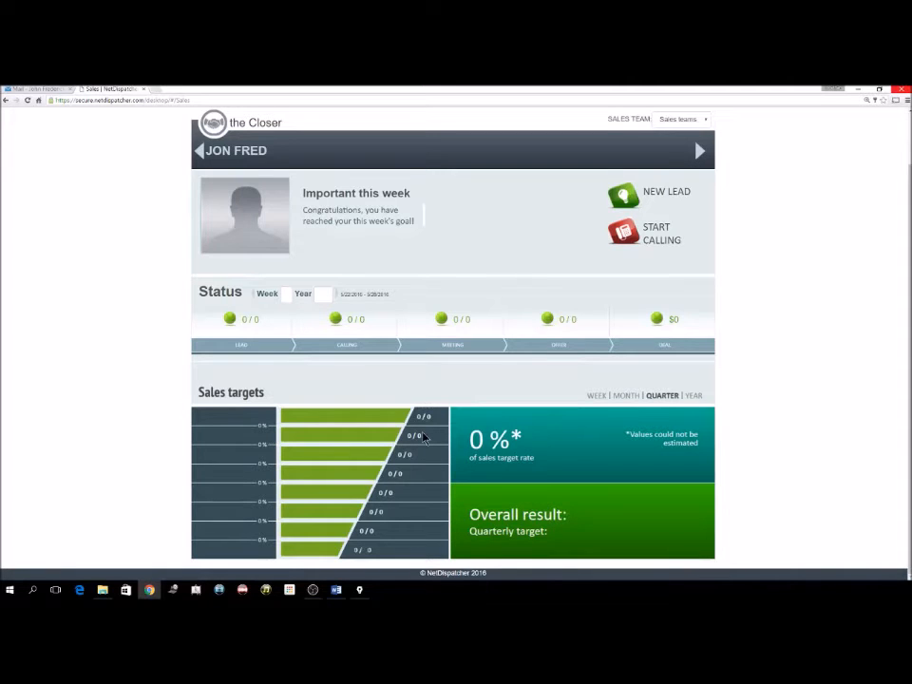
pyautogui.scroll(2, 424, 435)
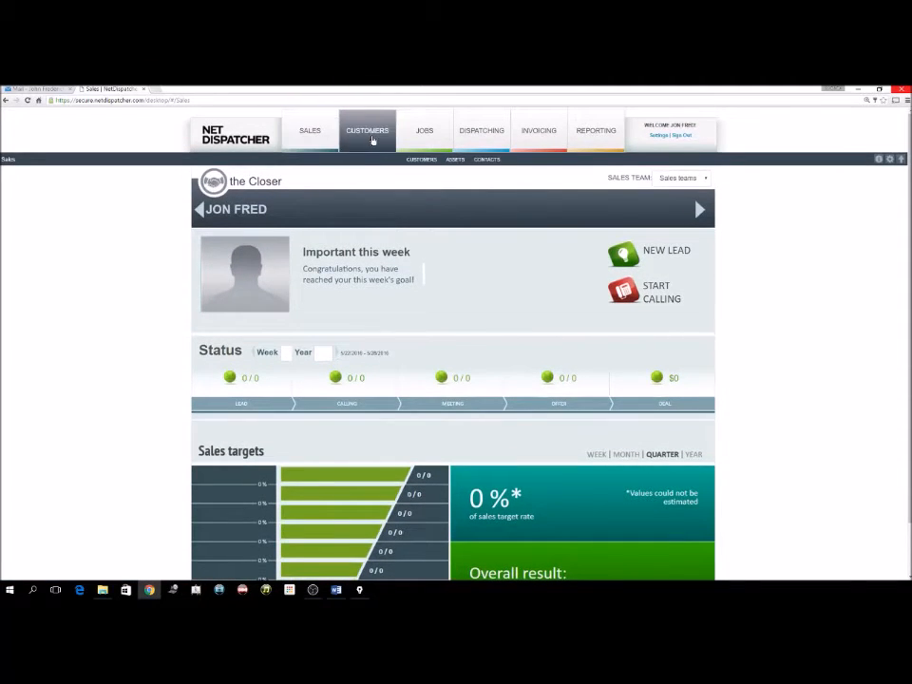
# Open the Customers list of 100 records and tick customer 103.
pyautogui.click(371, 141)
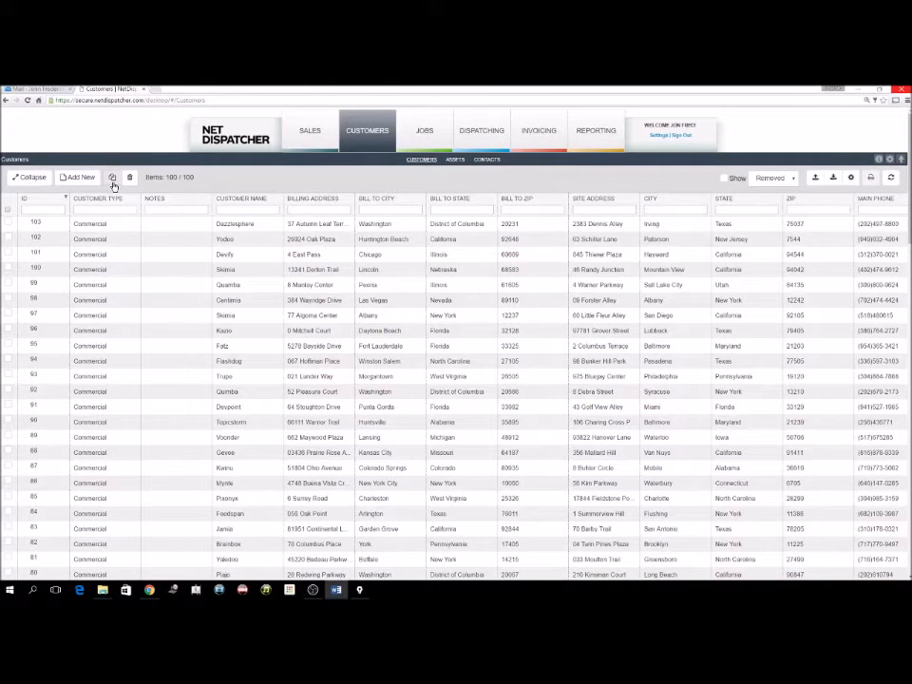
pyautogui.click(9, 225)
# Tick and untick customers 101–103, ending with no rows ticked.
pyautogui.click(8, 240)
pyautogui.click(9, 254)
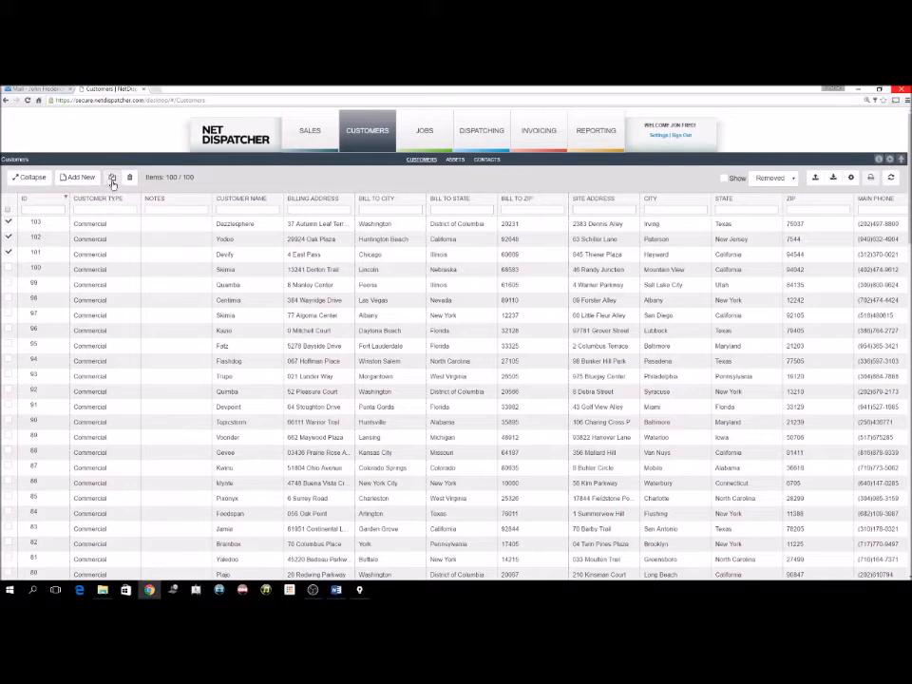
pyautogui.click(9, 255)
pyautogui.click(9, 239)
pyautogui.click(8, 240)
pyautogui.click(8, 255)
pyautogui.click(8, 224)
pyautogui.click(8, 239)
pyautogui.click(8, 253)
# Check the Removed options, sort the customer list by State via the gear menu, and refresh.
pyautogui.click(773, 181)
pyautogui.click(771, 190)
pyautogui.click(851, 180)
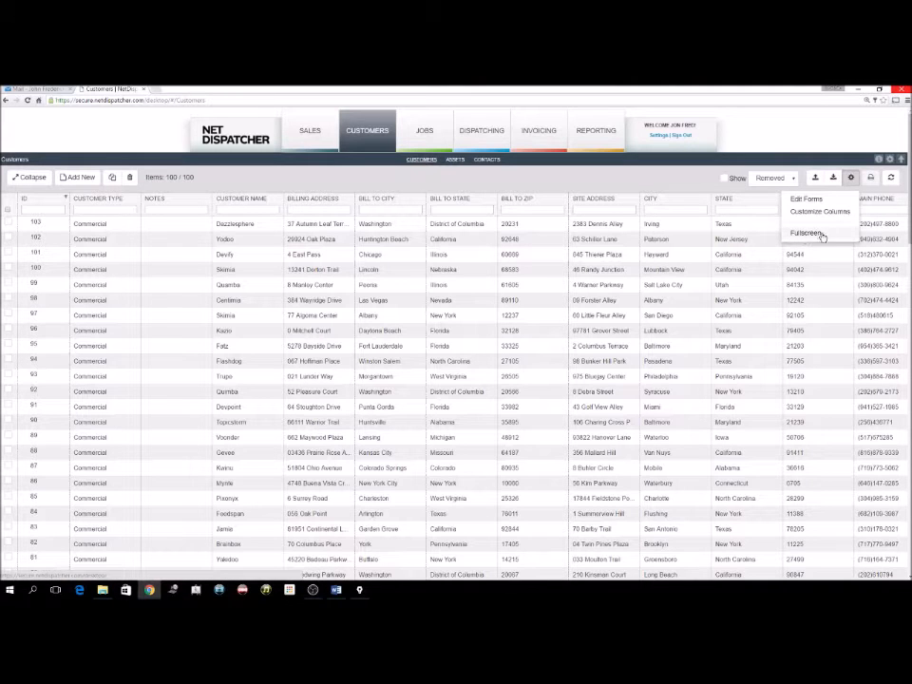
pyautogui.click(800, 200)
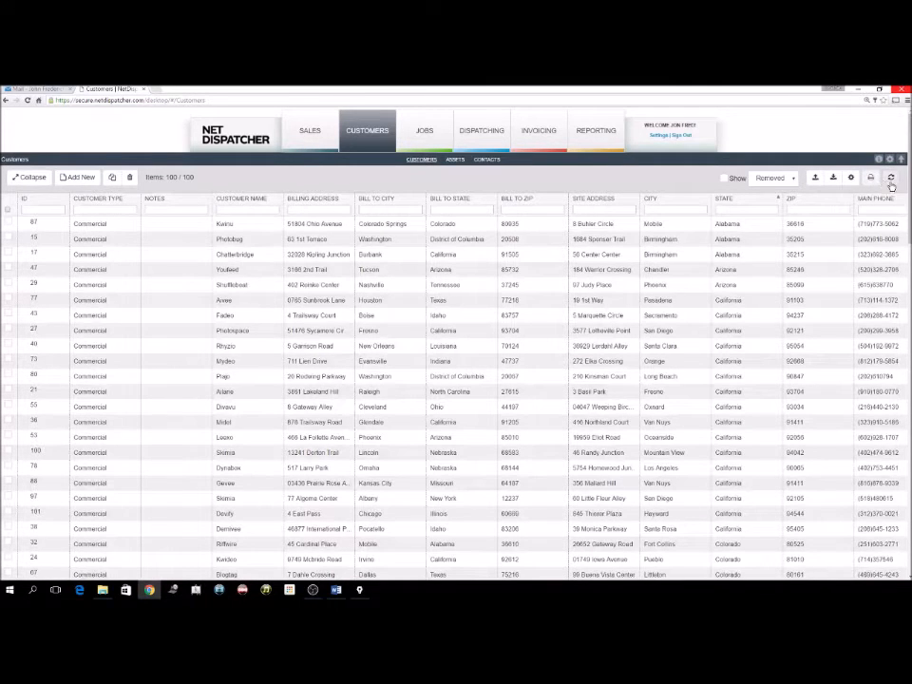
pyautogui.click(890, 179)
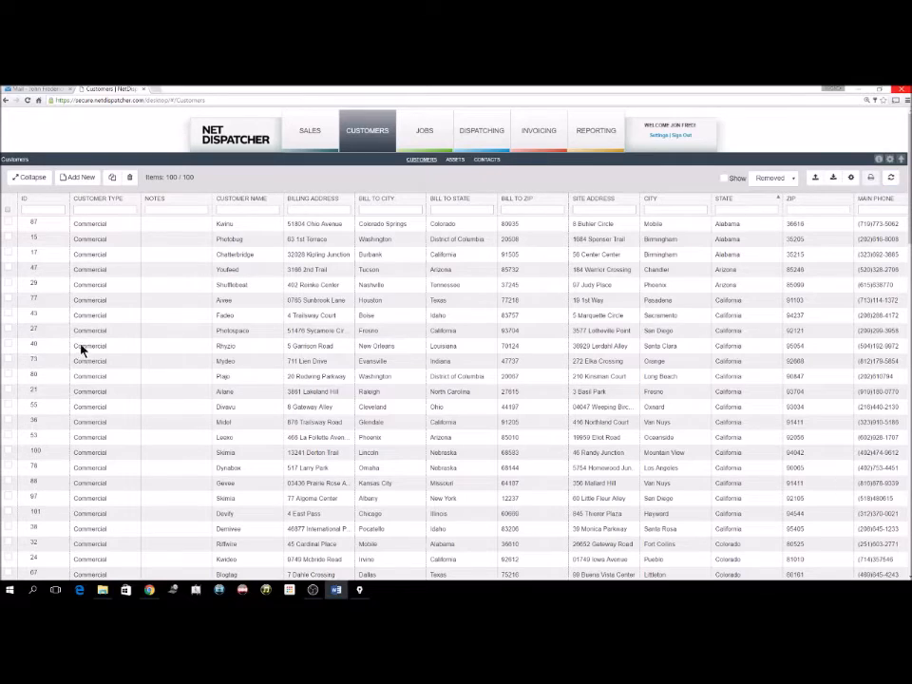
# Start a new Commercial Customer named 'JF Enterprises'.
pyautogui.click(82, 178)
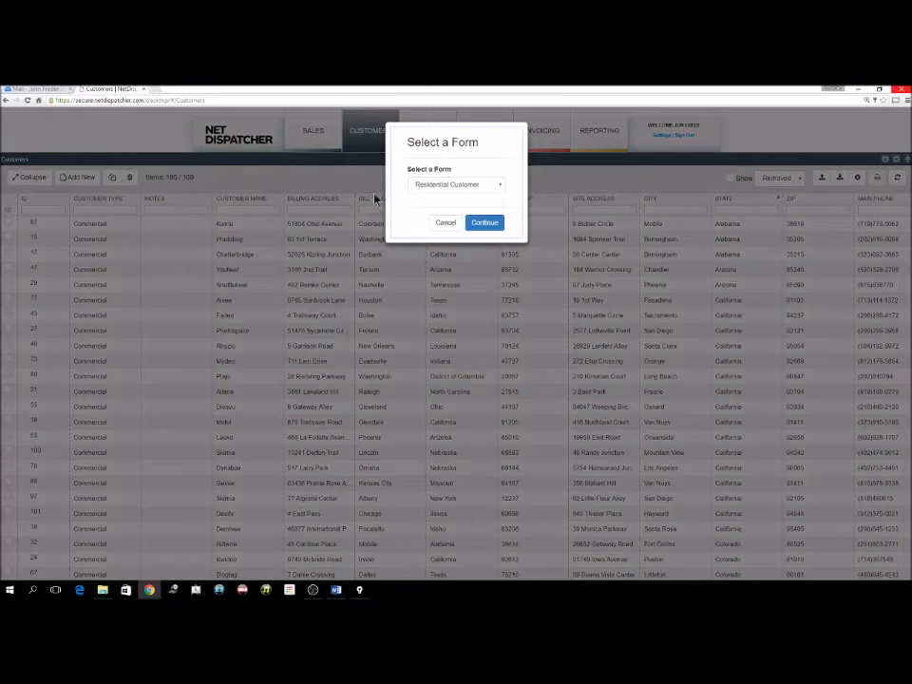
pyautogui.click(461, 185)
pyautogui.click(467, 205)
pyautogui.click(485, 224)
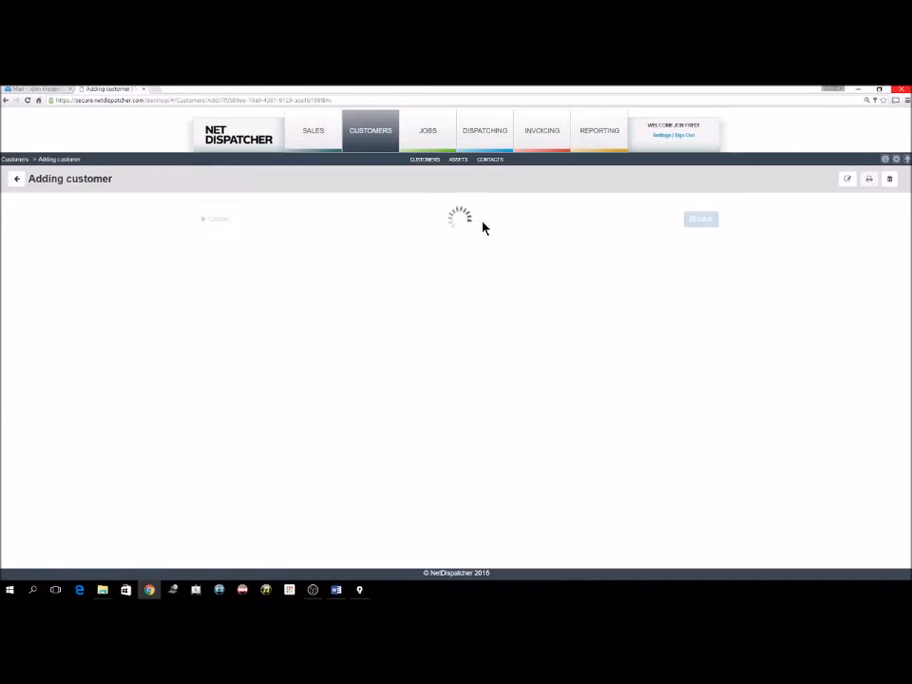
pyautogui.click(299, 243)
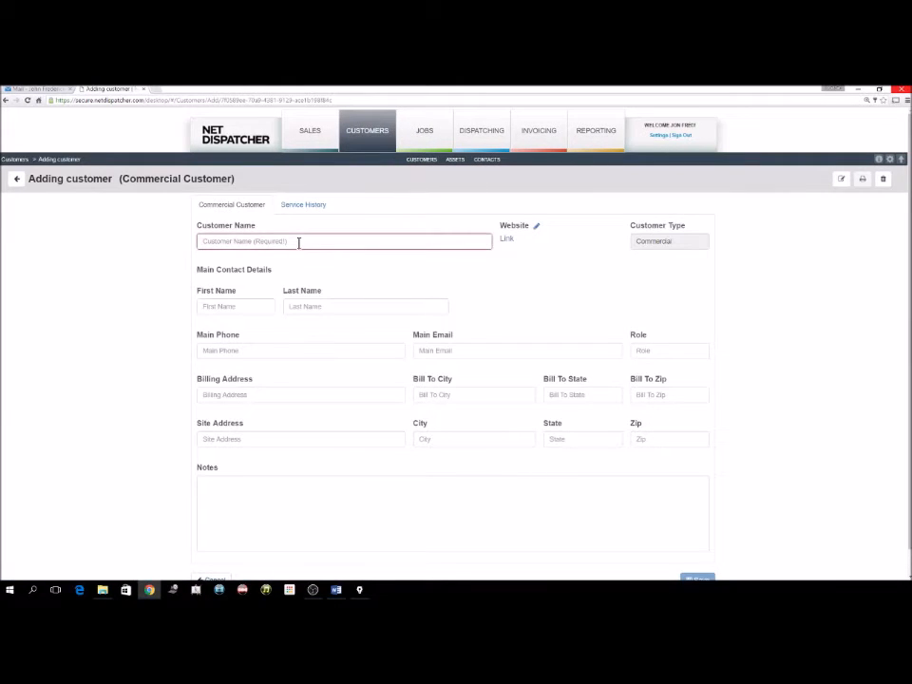
pyautogui.write('JF Ent')
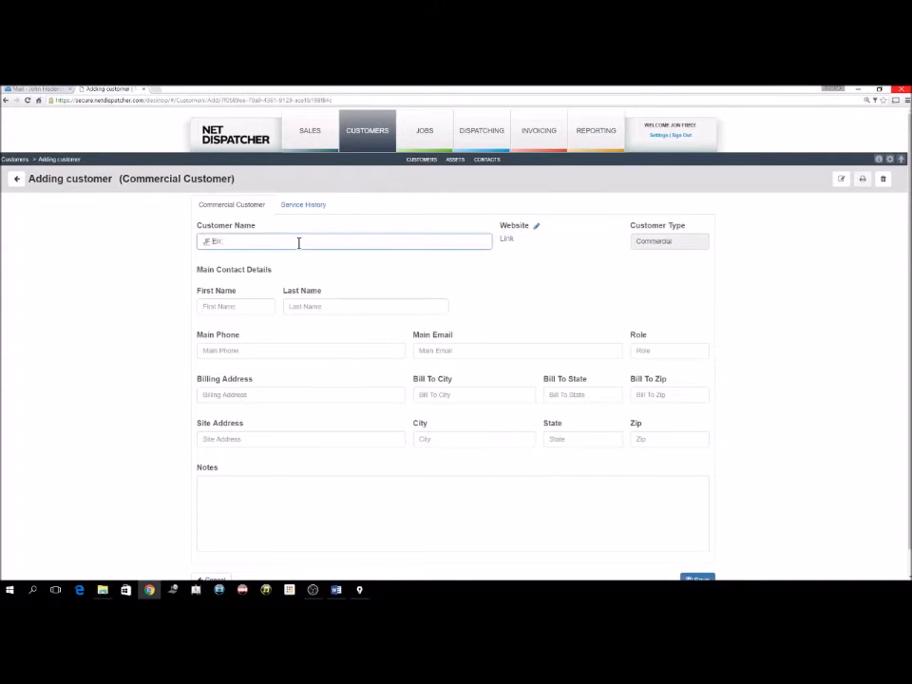
pyautogui.write('erprises')
# Enter the contact's first and last name, main phone, e-mail, and role CEO.
pyautogui.click(233, 306)
pyautogui.press('Tab')
pyautogui.press('Tab')
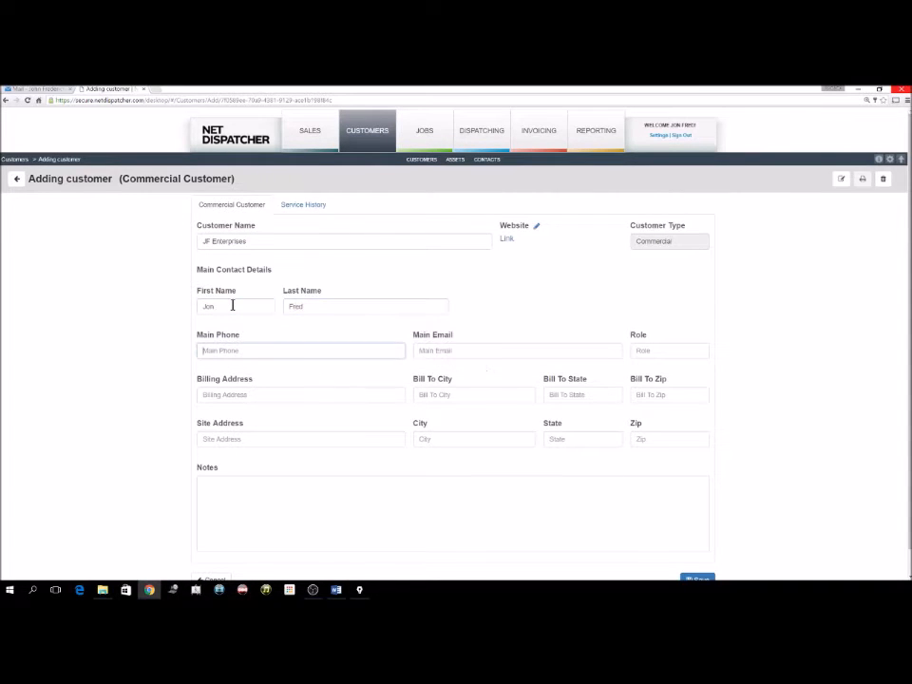
pyautogui.write('555-555-5555')
pyautogui.press('Tab')
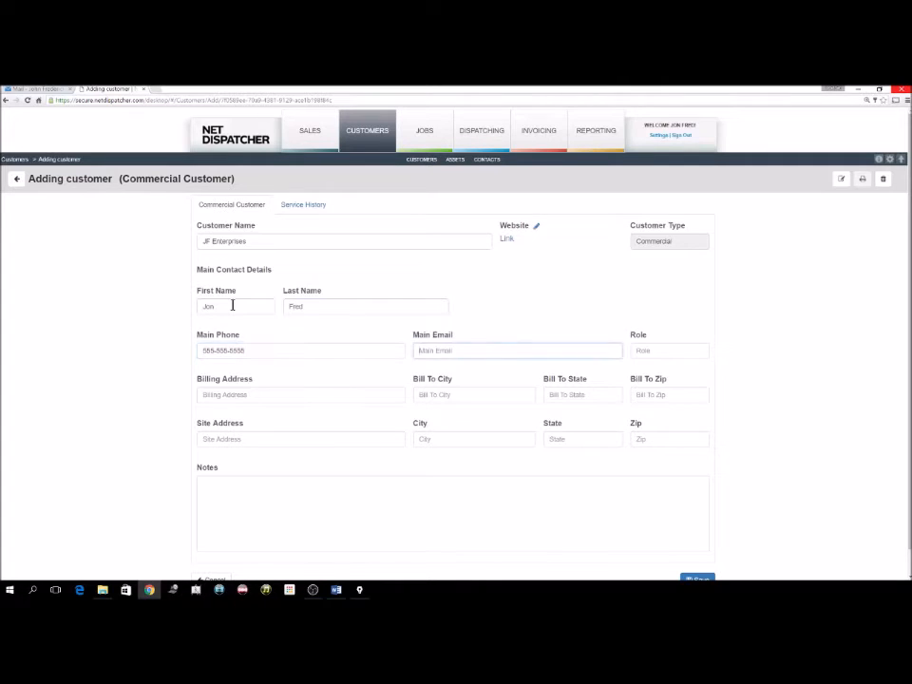
pyautogui.press('Tab')
pyautogui.write('CEO')
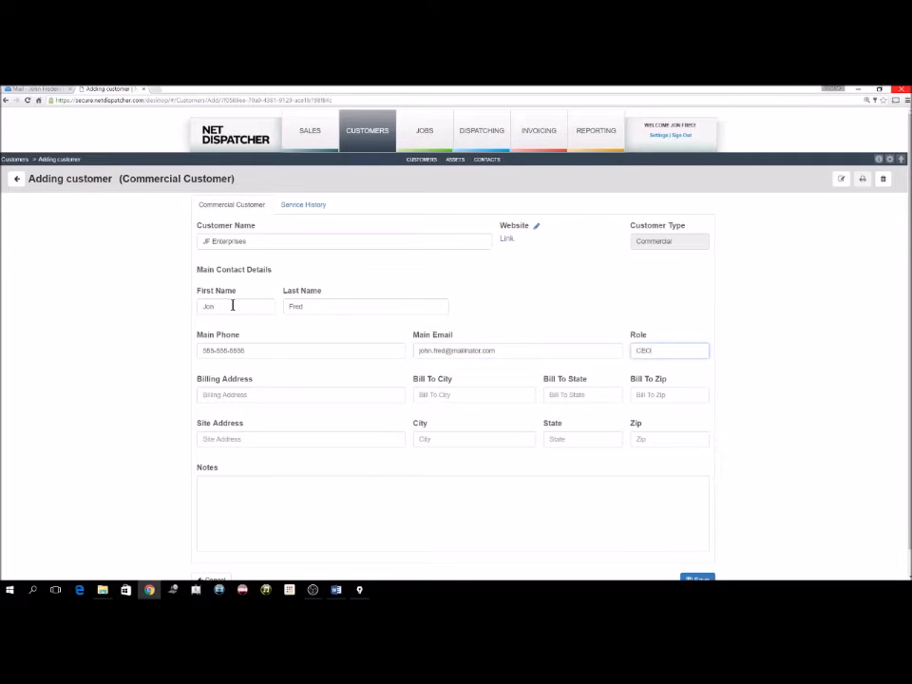
pyautogui.hotkey('shift', 'Tab')
# Fill the billing and site addresses from saved '123' address suggestions.
pyautogui.click(243, 393)
pyautogui.write('123 Main St')
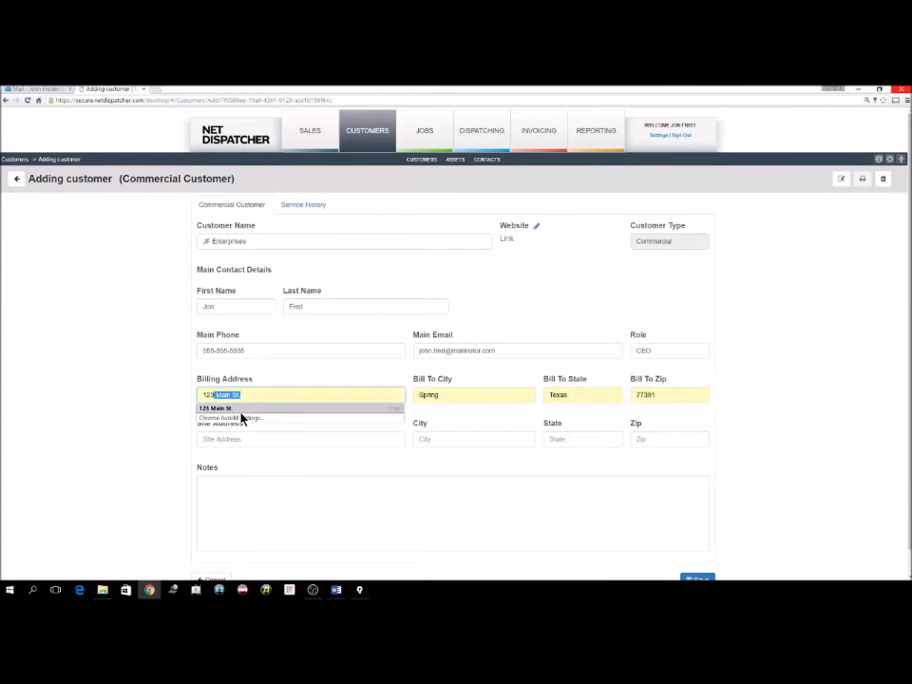
pyautogui.click(241, 409)
pyautogui.click(246, 435)
pyautogui.write('123')
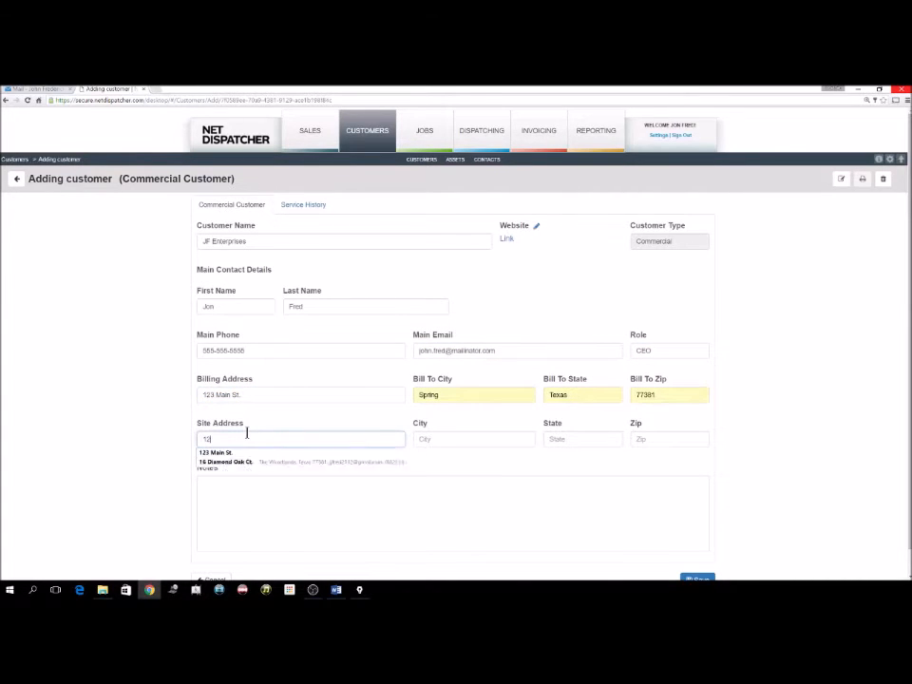
pyautogui.click(233, 454)
# Add the note 'These are notes' and save the customer.
pyautogui.click(234, 490)
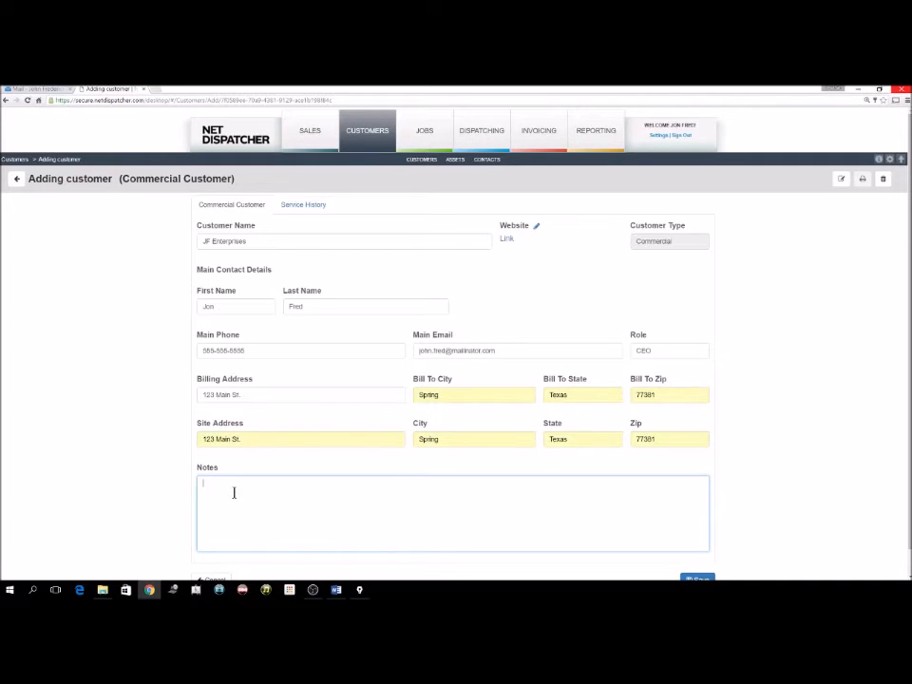
pyautogui.write('These are notes')
pyautogui.scroll(-1, 643, 487)
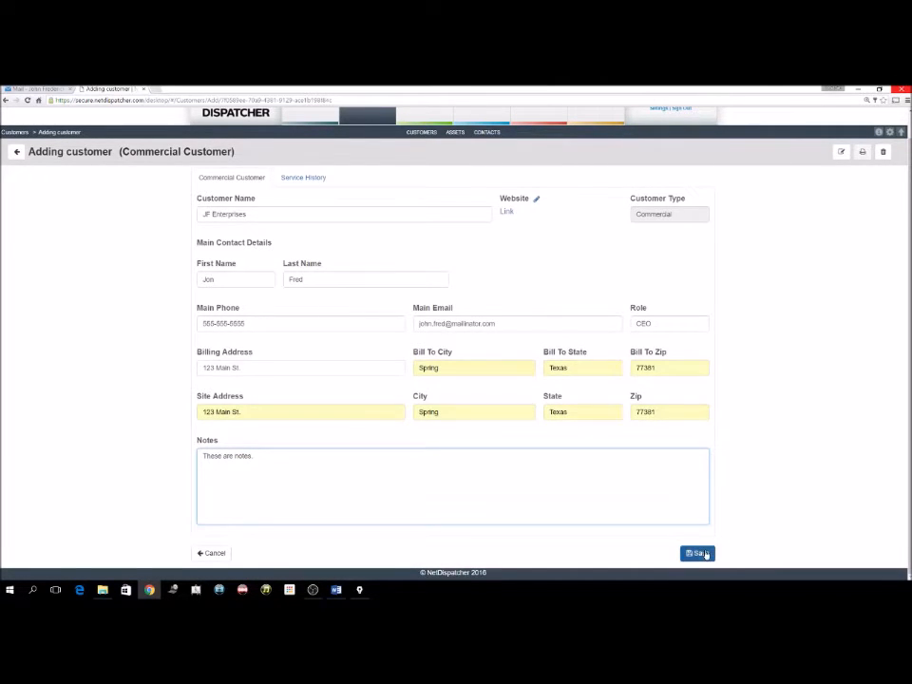
pyautogui.click(700, 554)
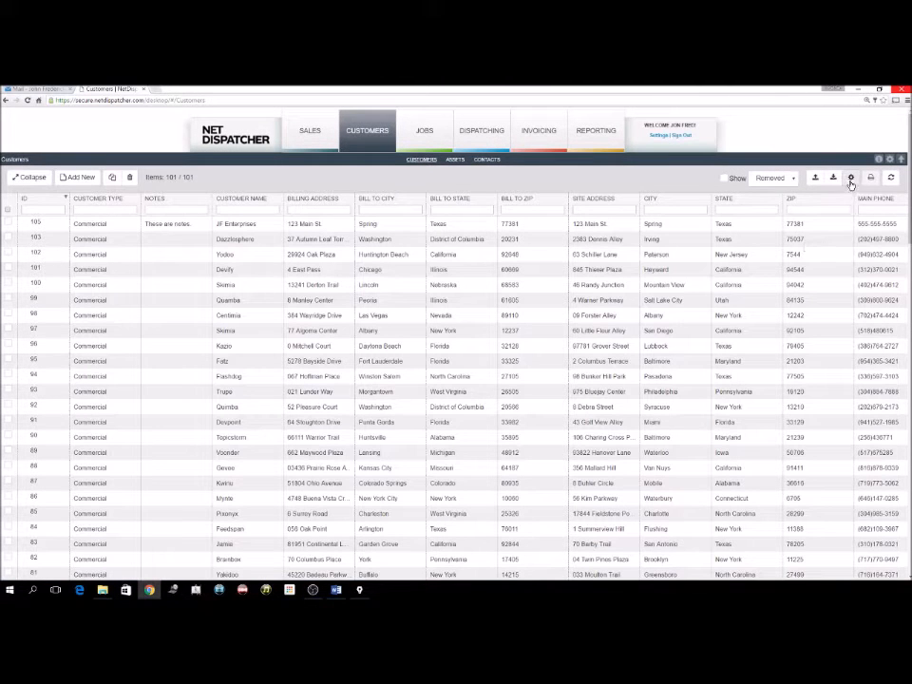
# Open the Commercial Customer form in the Forms editor and scroll to the Fields library.
pyautogui.click(851, 178)
pyautogui.click(819, 198)
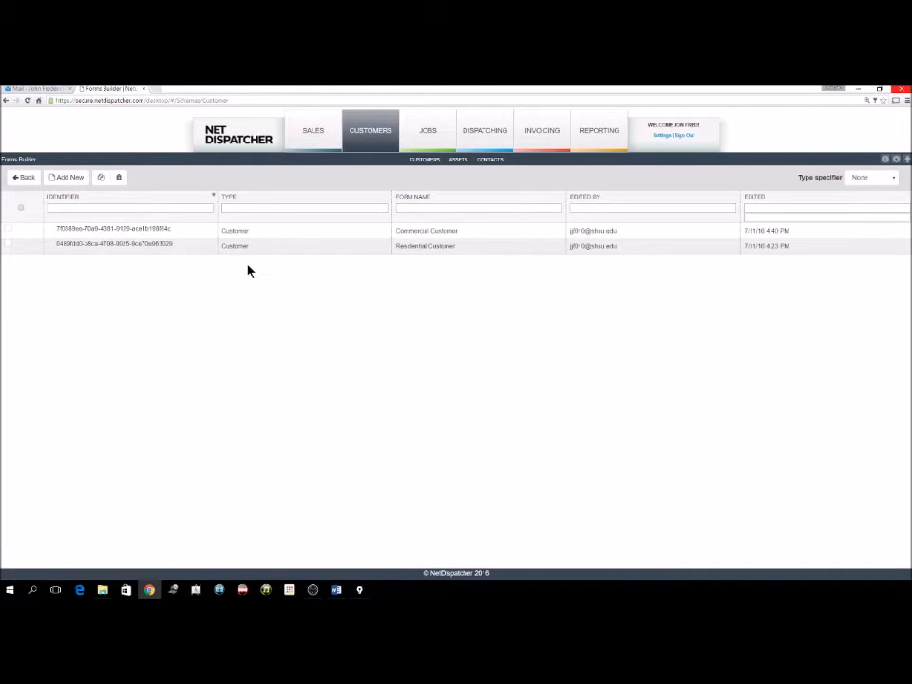
pyautogui.doubleClick(302, 232)
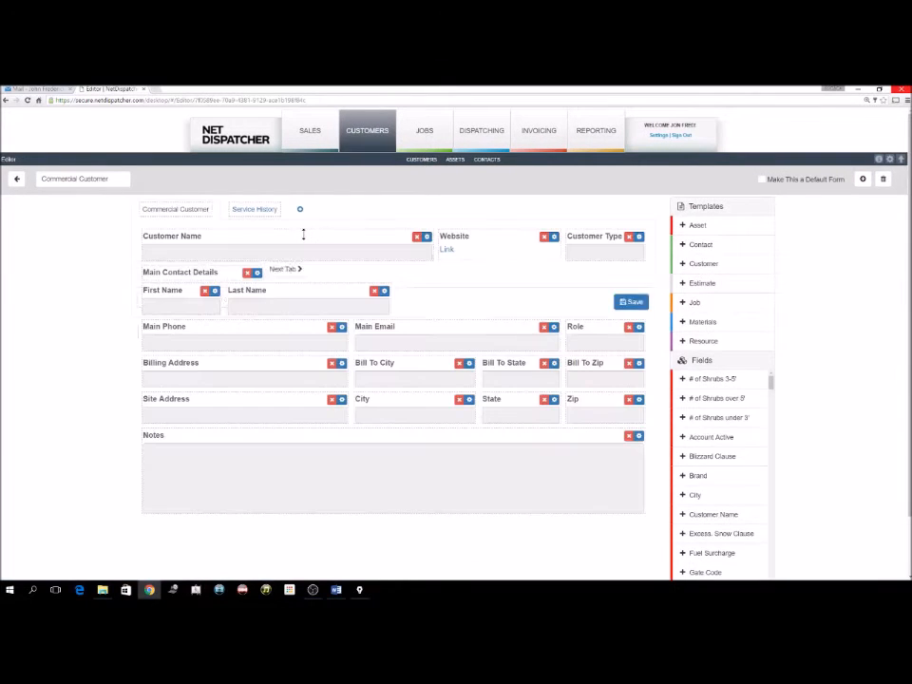
pyautogui.scroll(-1, 300, 276)
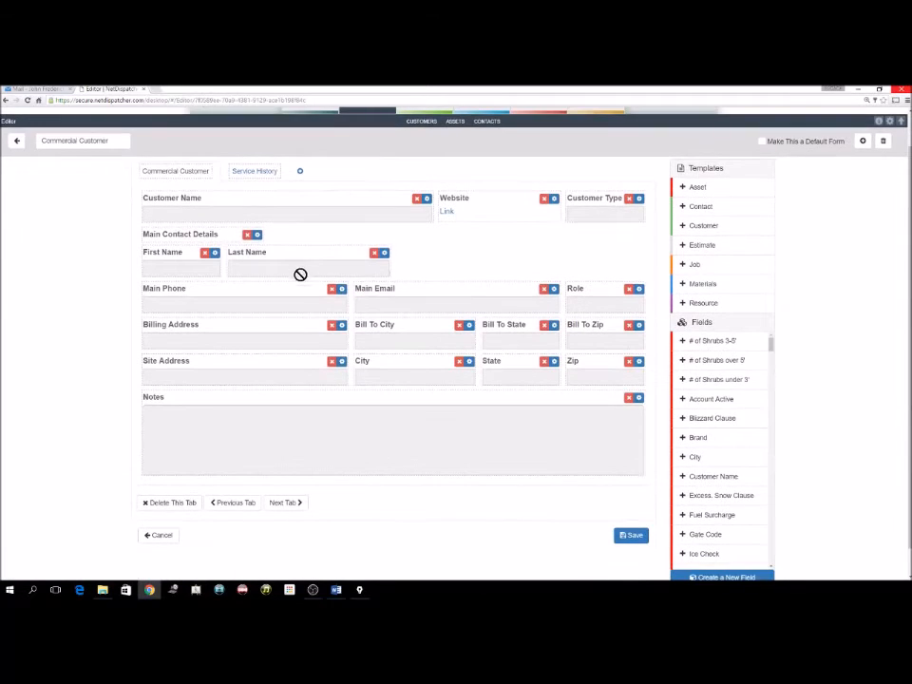
pyautogui.scroll(-3, 733, 409)
pyautogui.scroll(-8, 733, 410)
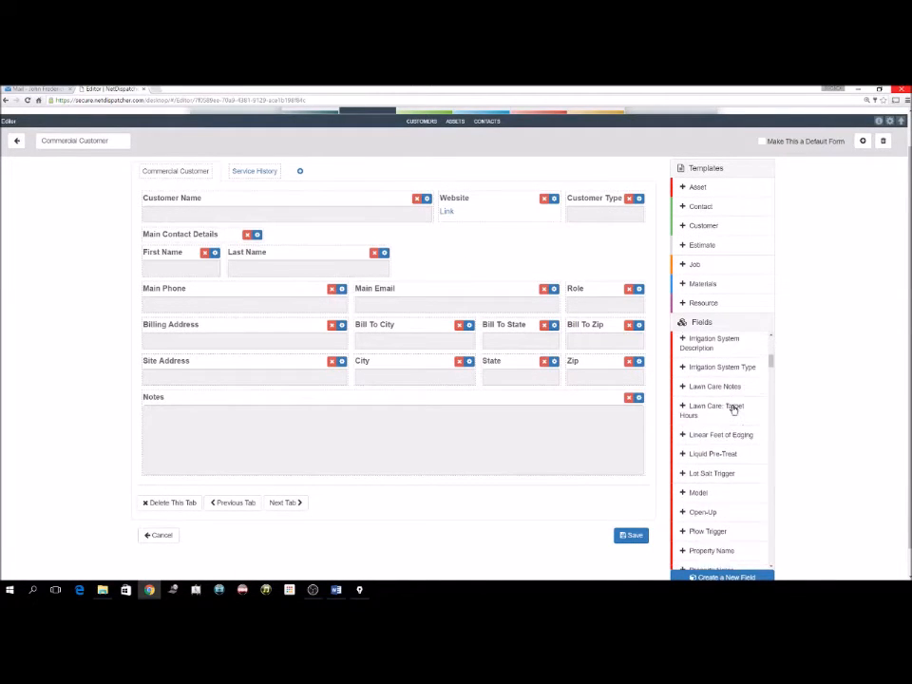
pyautogui.scroll(-8, 732, 410)
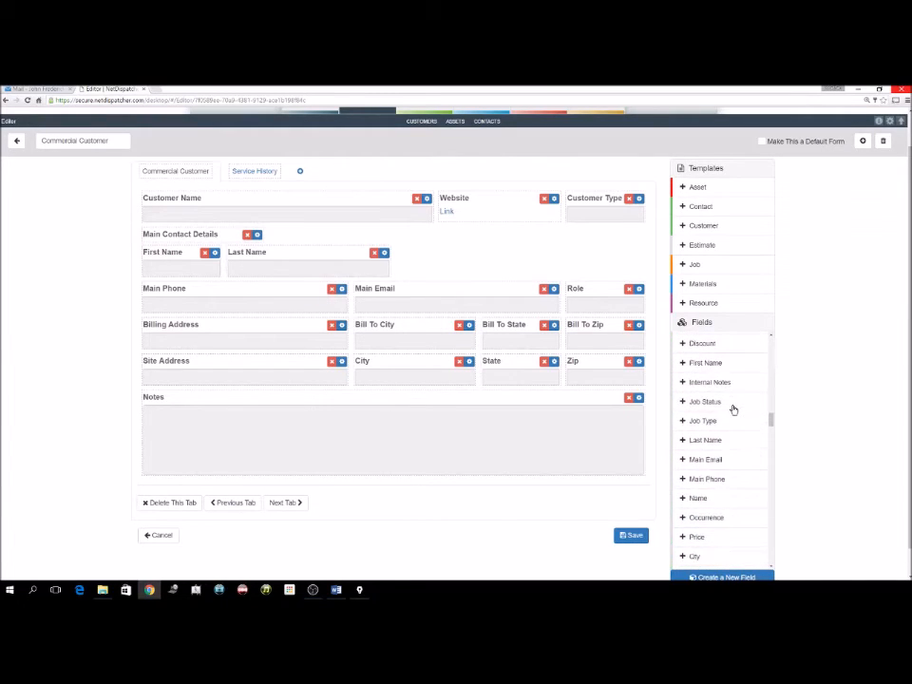
pyautogui.scroll(-5, 732, 411)
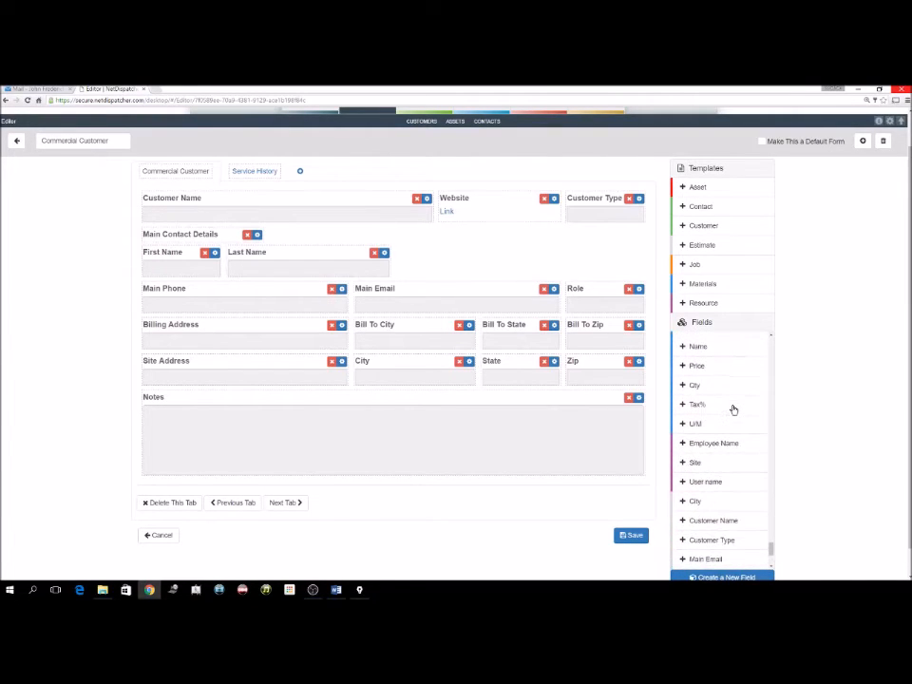
pyautogui.scroll(20, 731, 416)
pyautogui.scroll(2, 780, 436)
pyautogui.scroll(-2, 782, 441)
pyautogui.scroll(-1, 782, 441)
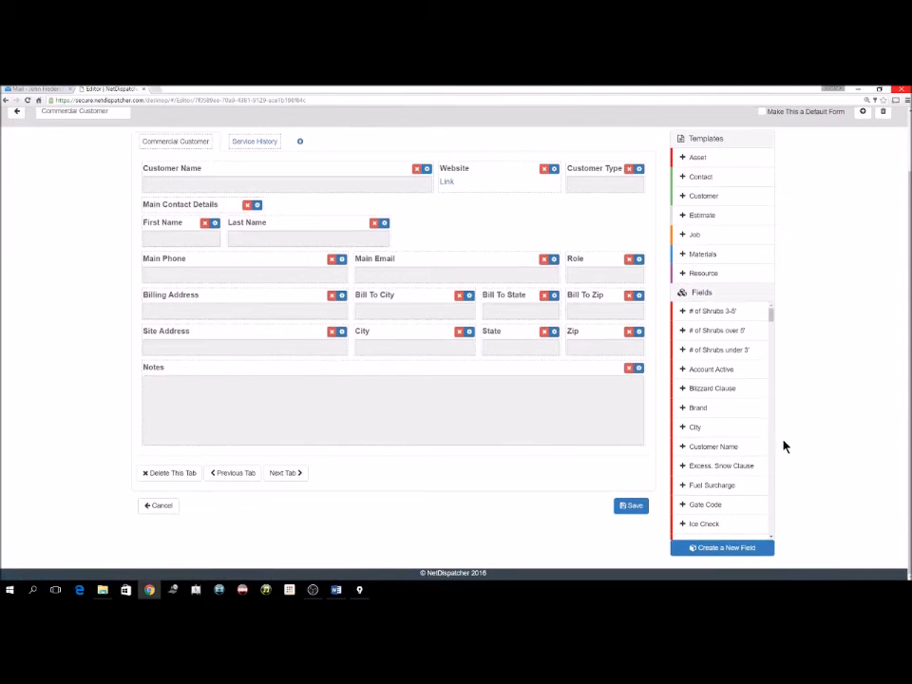
# Create Input Field 'Field 1' and drag it into the middle column below Notes.
pyautogui.click(727, 547)
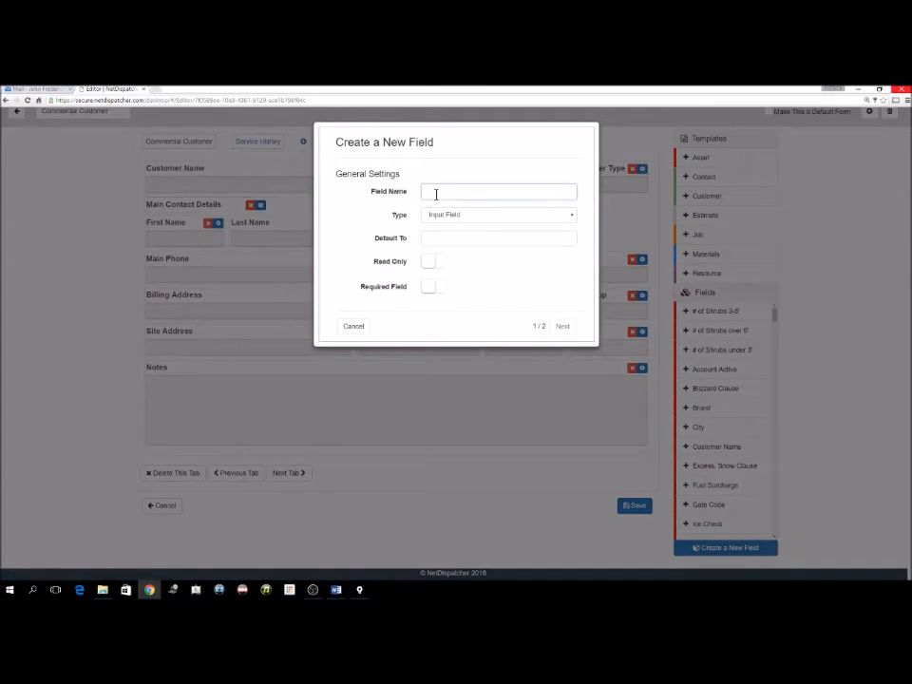
pyautogui.write('Field 1')
pyautogui.click(442, 213)
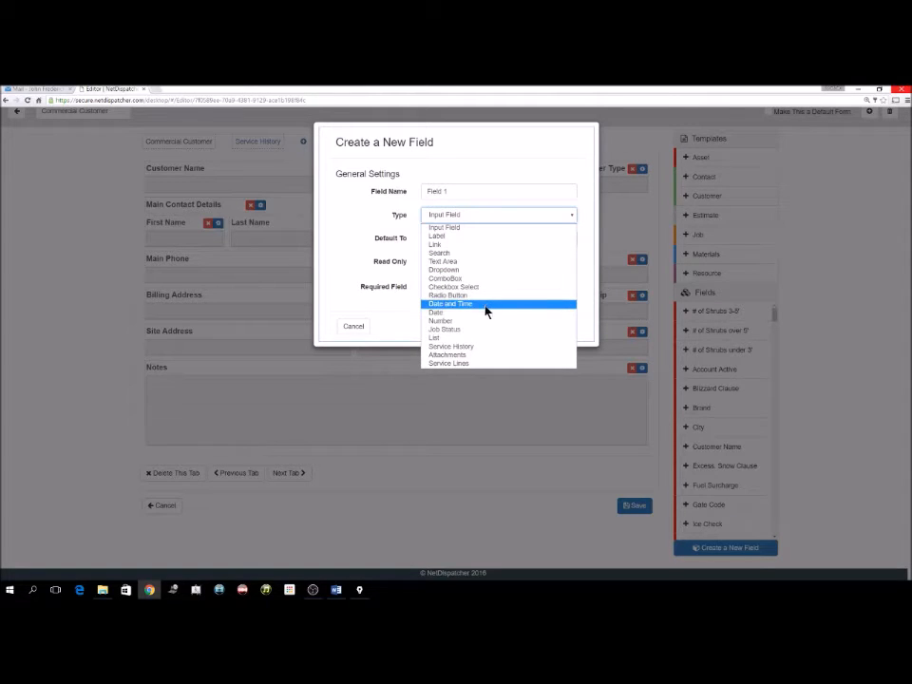
pyautogui.click(403, 312)
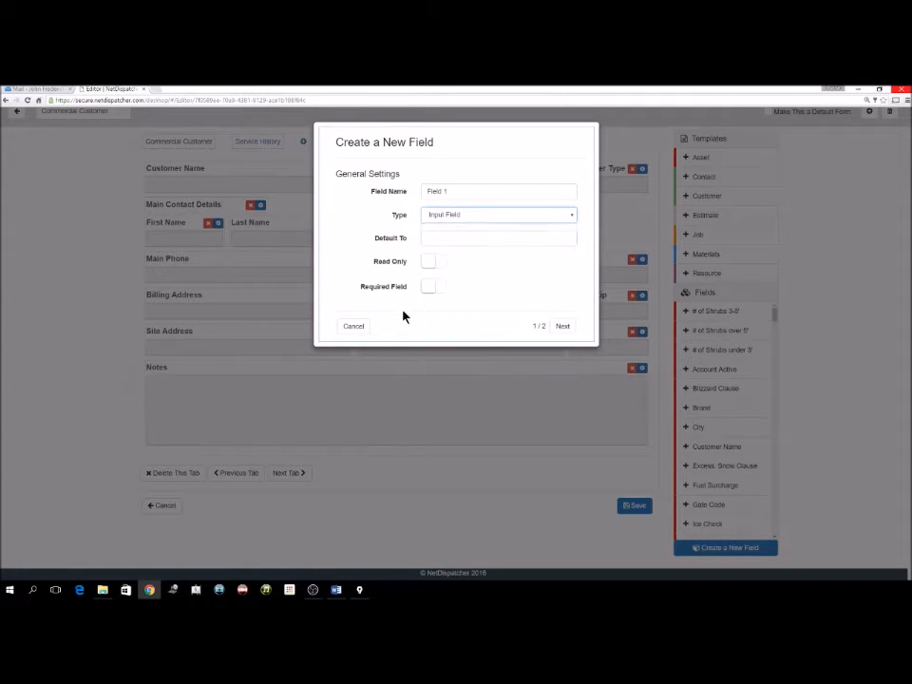
pyautogui.click(563, 328)
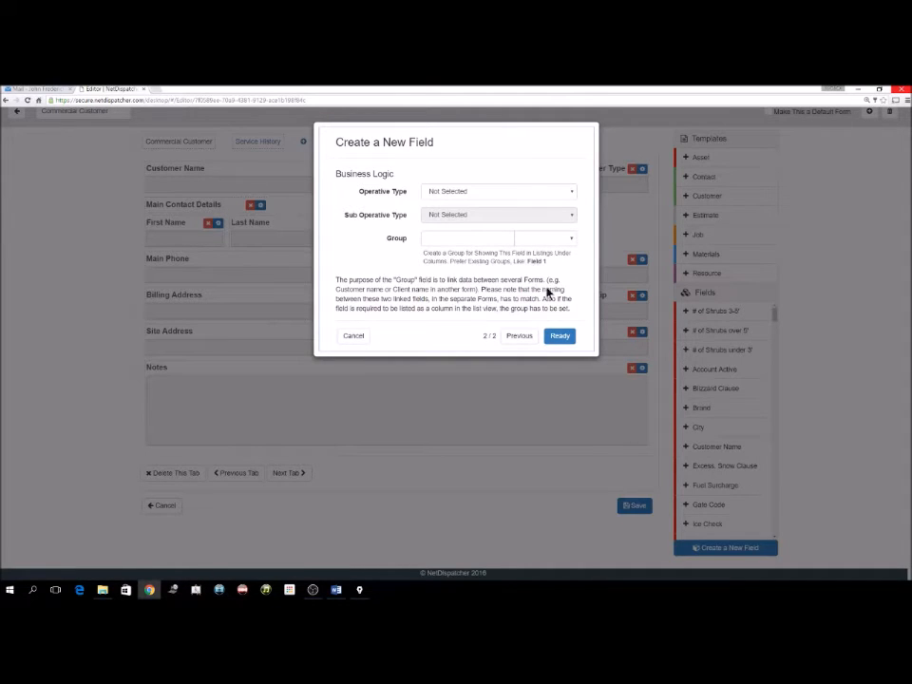
pyautogui.click(557, 336)
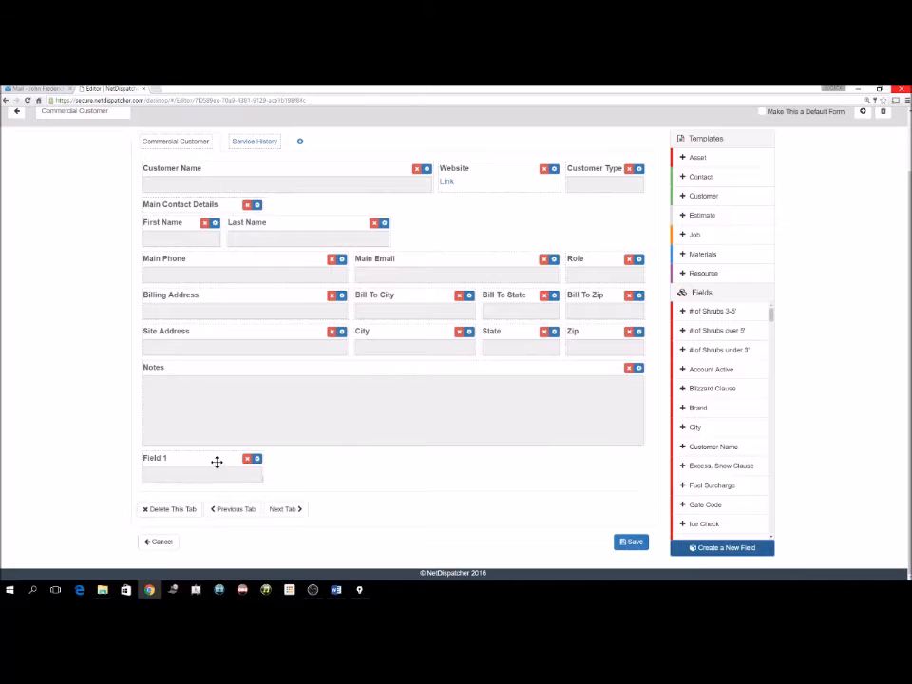
pyautogui.moveTo(207, 459); pyautogui.dragTo(418, 461)
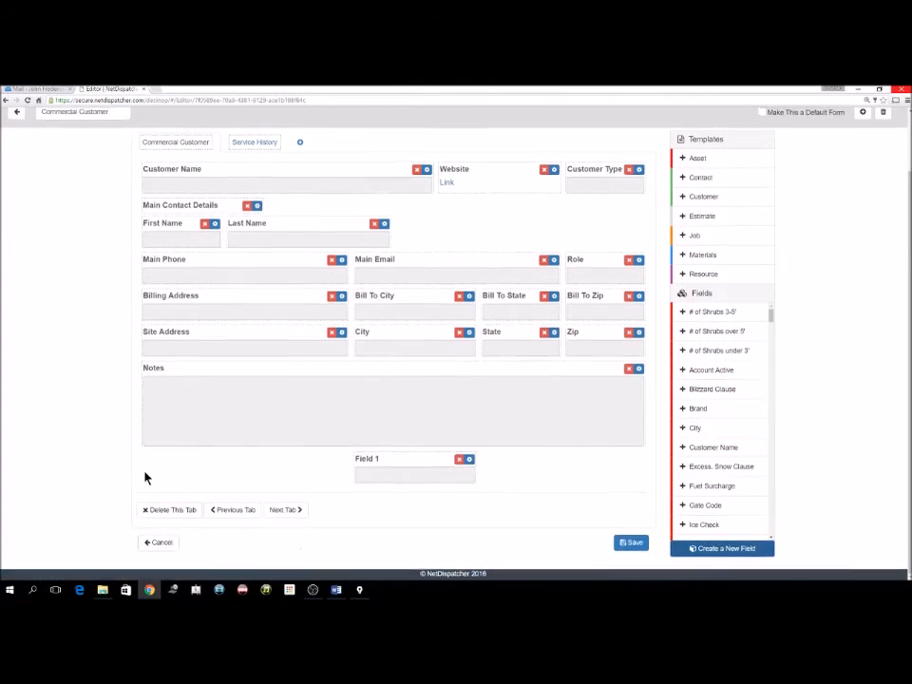
pyautogui.scroll(1, 76, 342)
# Leave the form editor and go to the customer Assets list.
pyautogui.click(14, 181)
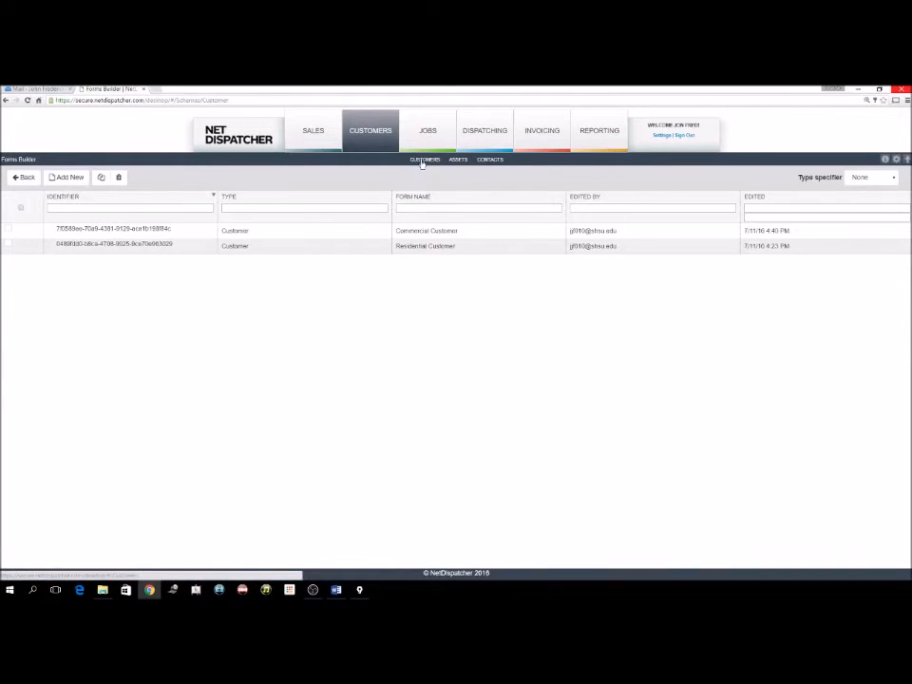
pyautogui.click(458, 163)
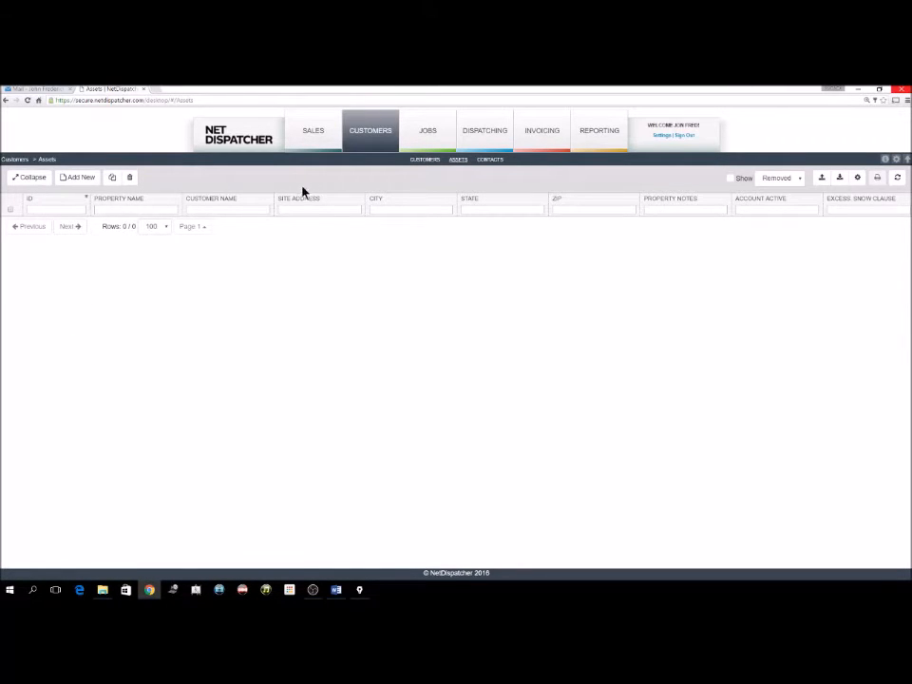
pyautogui.hotkey('alt', 'Tab')
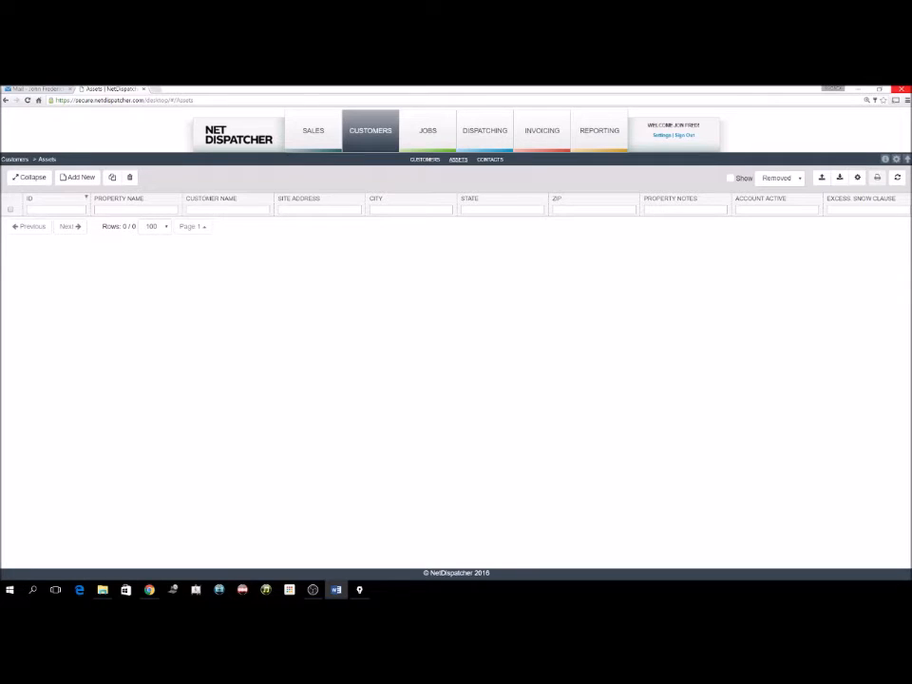
# Add a property for JF Enterprises named 'Location 1' with note 'These are propelty notes.'.
pyautogui.click(81, 178)
pyautogui.click(255, 241)
pyautogui.write('enter')
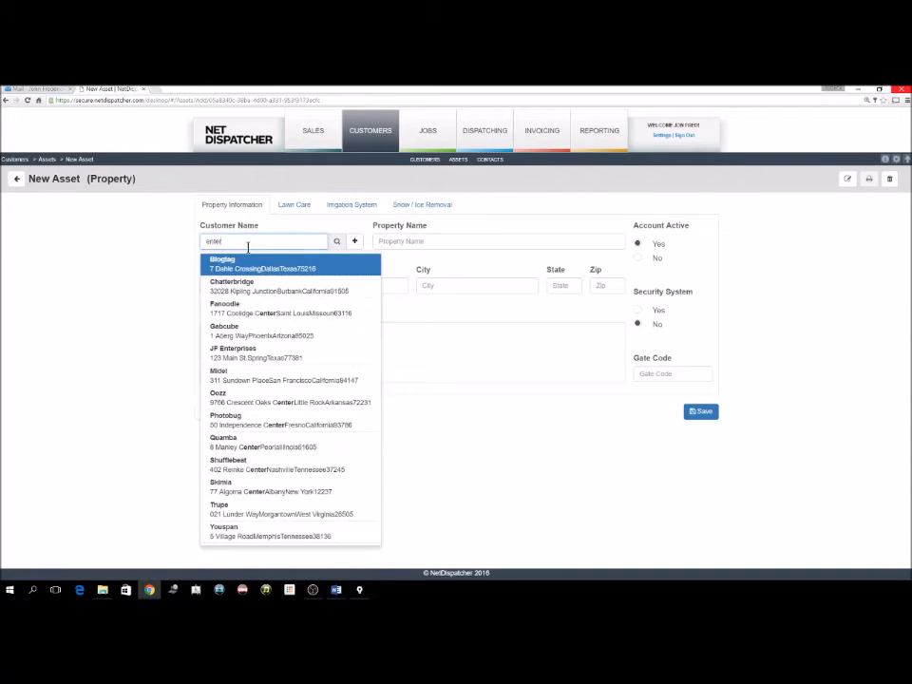
pyautogui.click(252, 355)
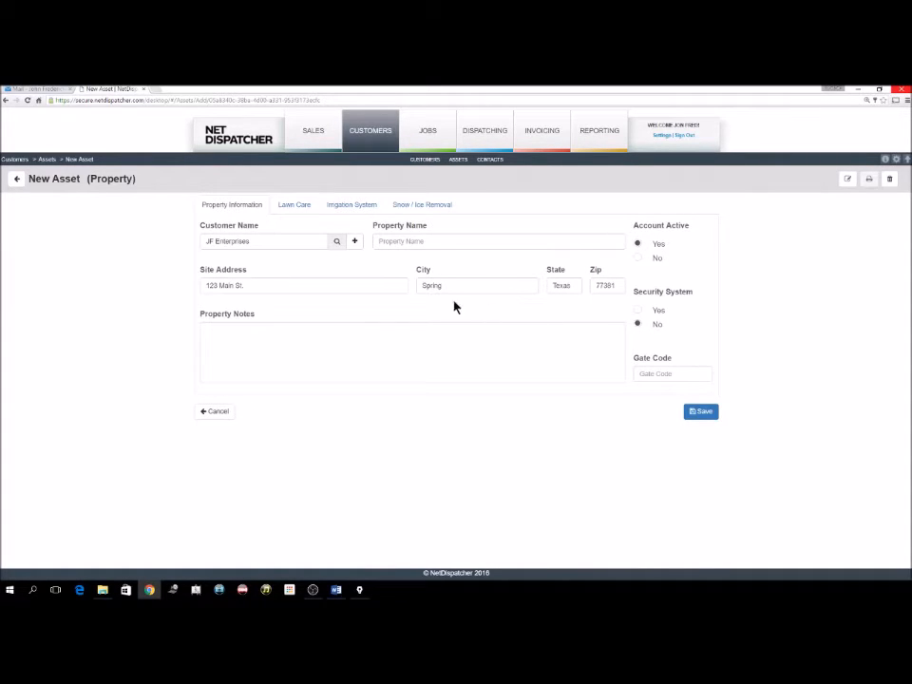
pyautogui.click(423, 241)
pyautogui.write('Location 1')
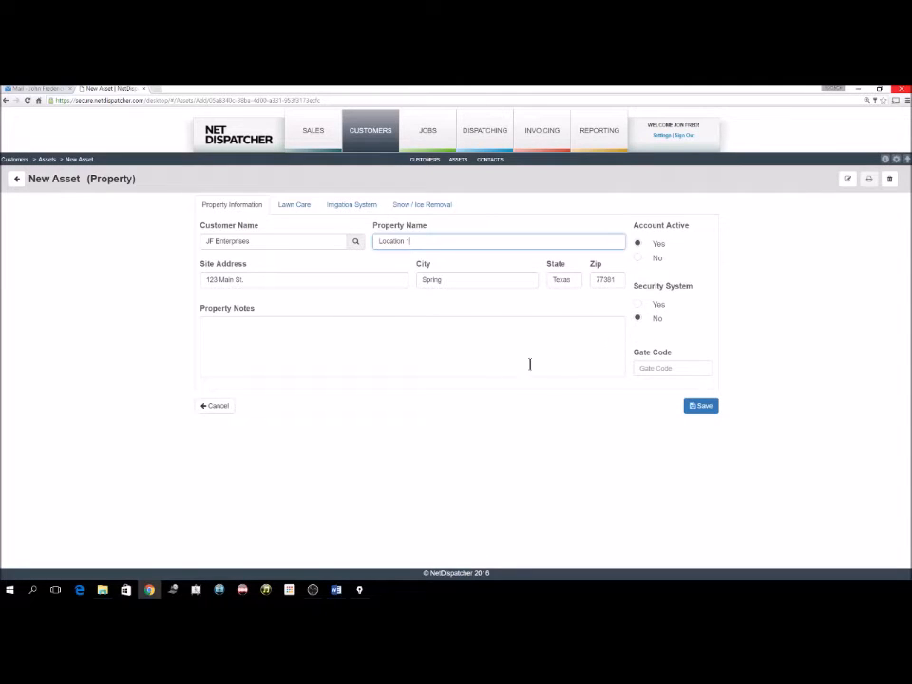
pyautogui.click(408, 365)
pyautogui.write('These a')
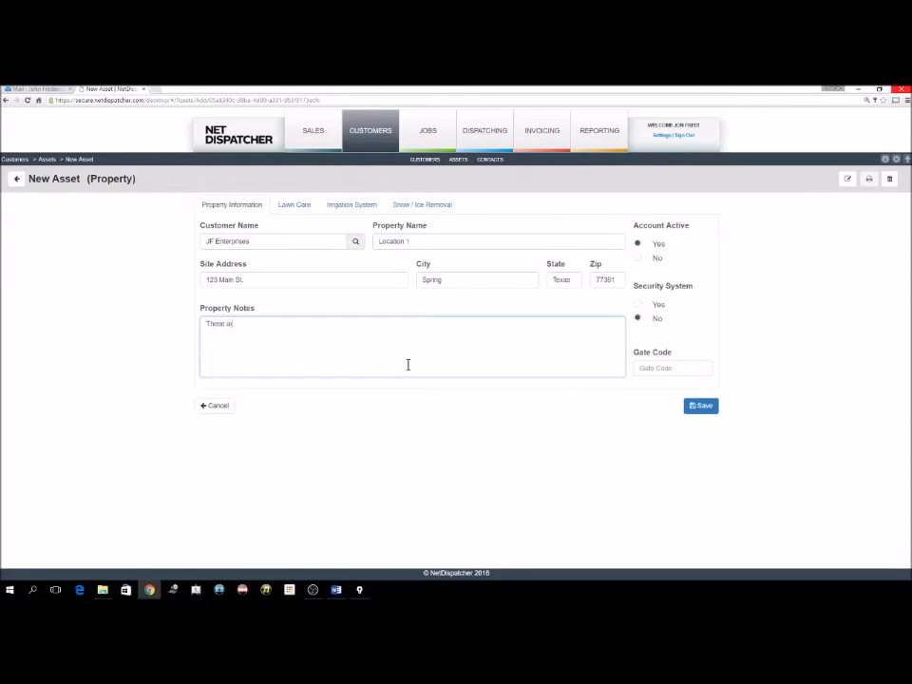
pyautogui.write('re propelty notes.')
# Enter lawn care figures: 2 hours, 5000 turf, 1200 mulch, 500 rock, 125 beds, 2500 edging.
pyautogui.click(304, 213)
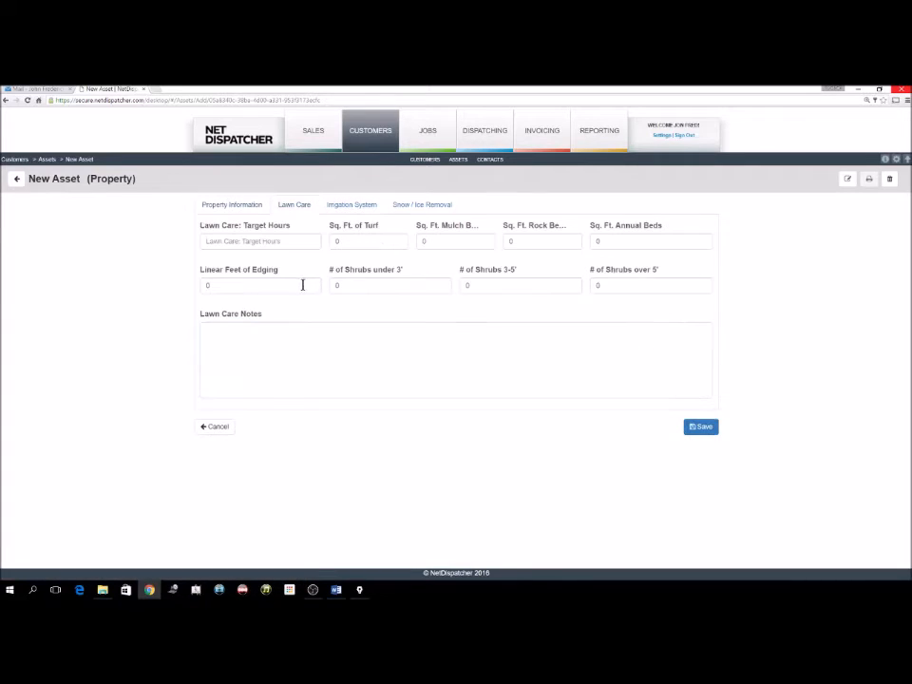
pyautogui.click(251, 241)
pyautogui.write('2')
pyautogui.press('Tab')
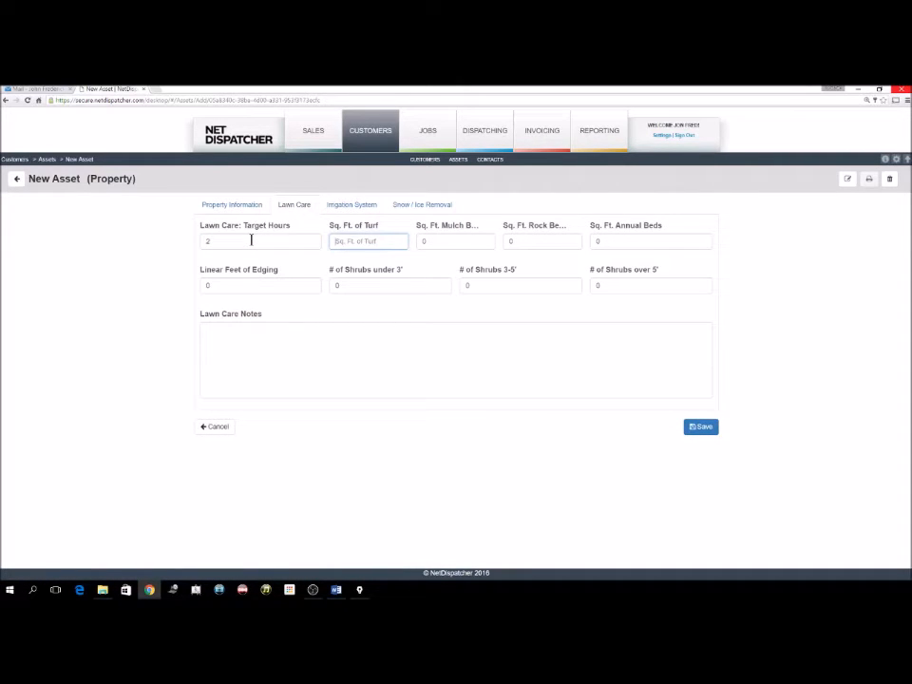
pyautogui.write('5000')
pyautogui.press('Tab')
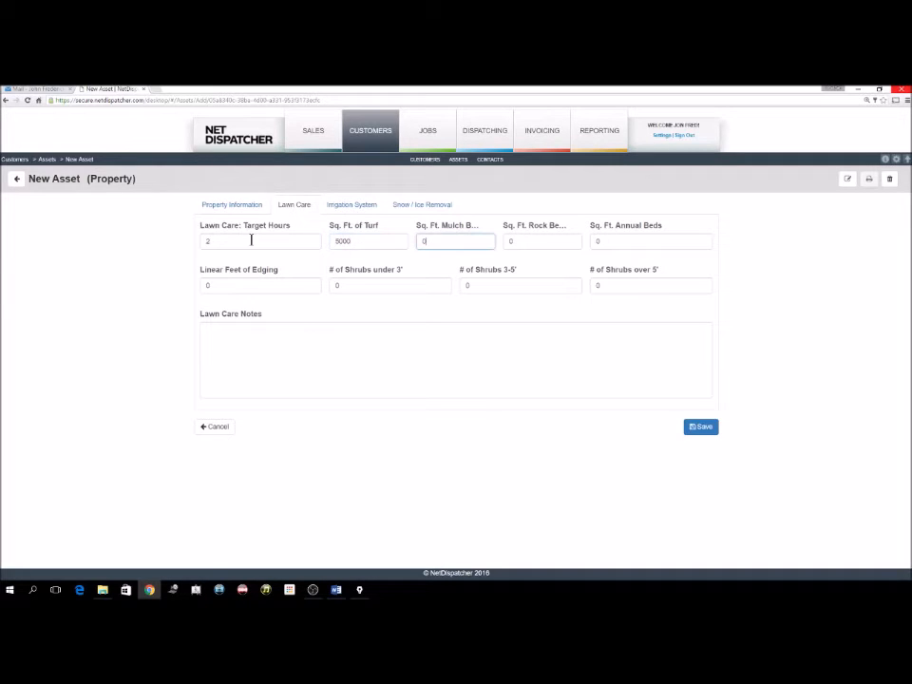
pyautogui.write('1200')
pyautogui.press('Tab')
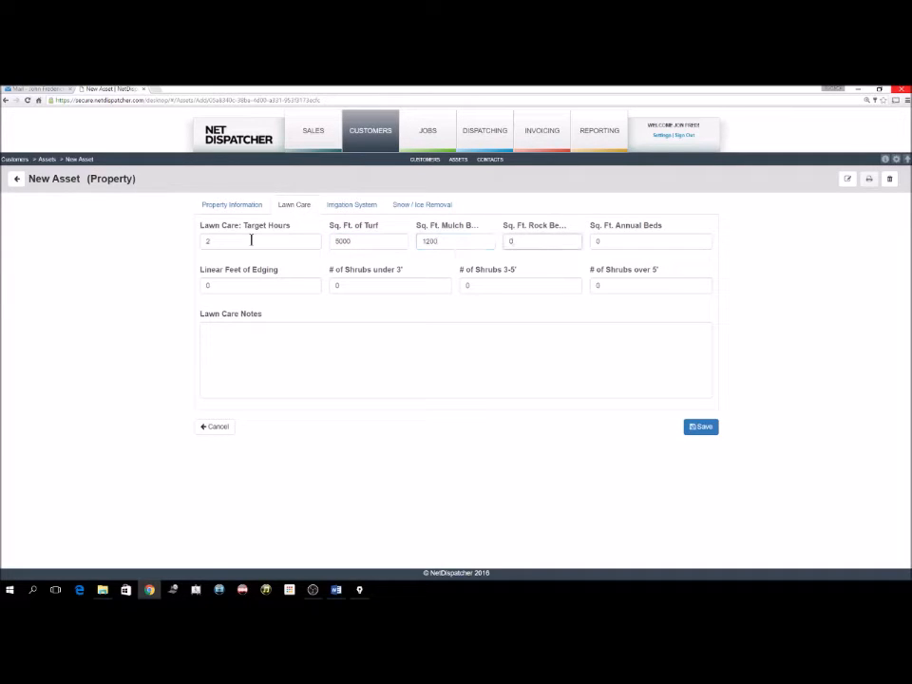
pyautogui.write('500')
pyautogui.press('Tab')
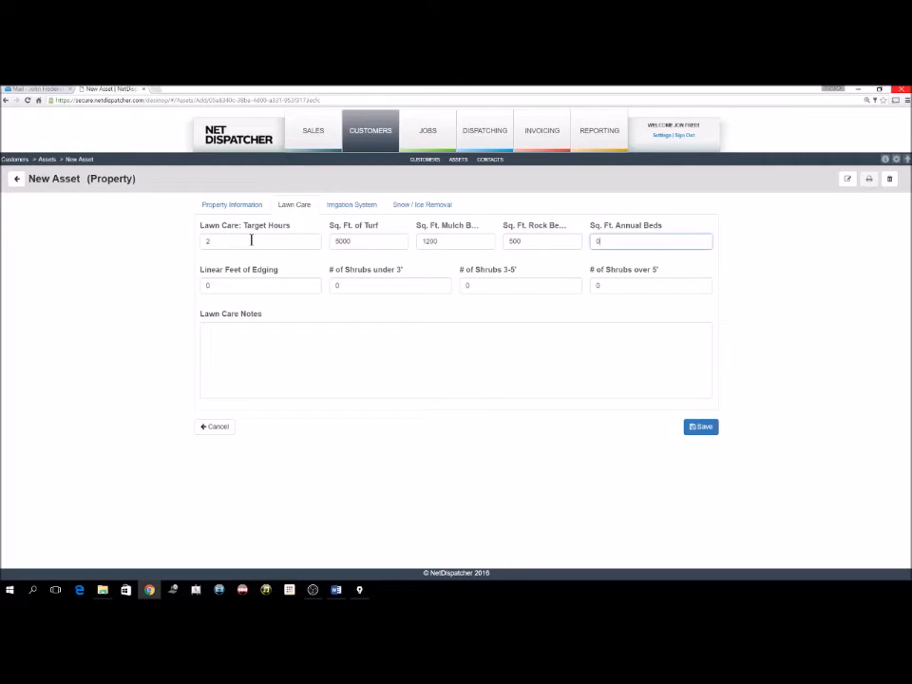
pyautogui.write('125')
pyautogui.press('Tab')
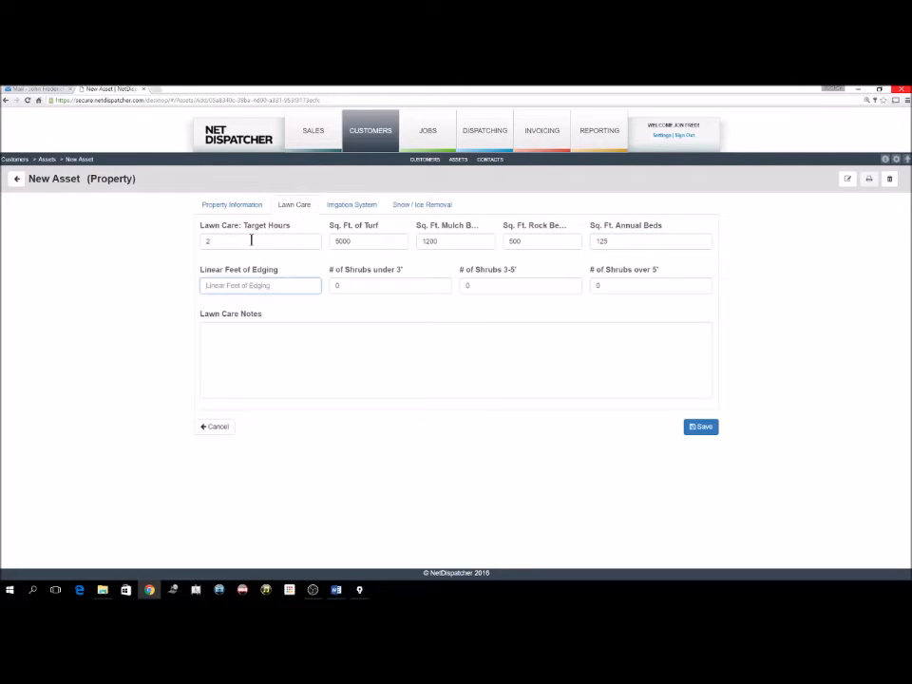
pyautogui.write('2500')
pyautogui.press('Tab')
# Add the lawn care note 'These are lawn care notes.' and save the Location 1 asset.
pyautogui.click(299, 363)
pyautogui.write('These are lawn care notes.')
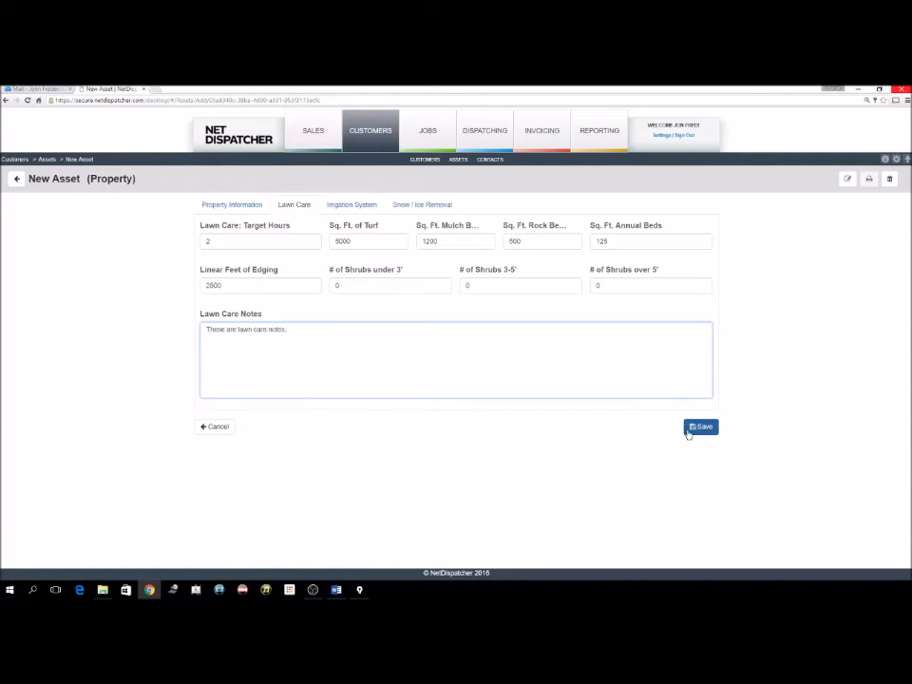
pyautogui.click(700, 426)
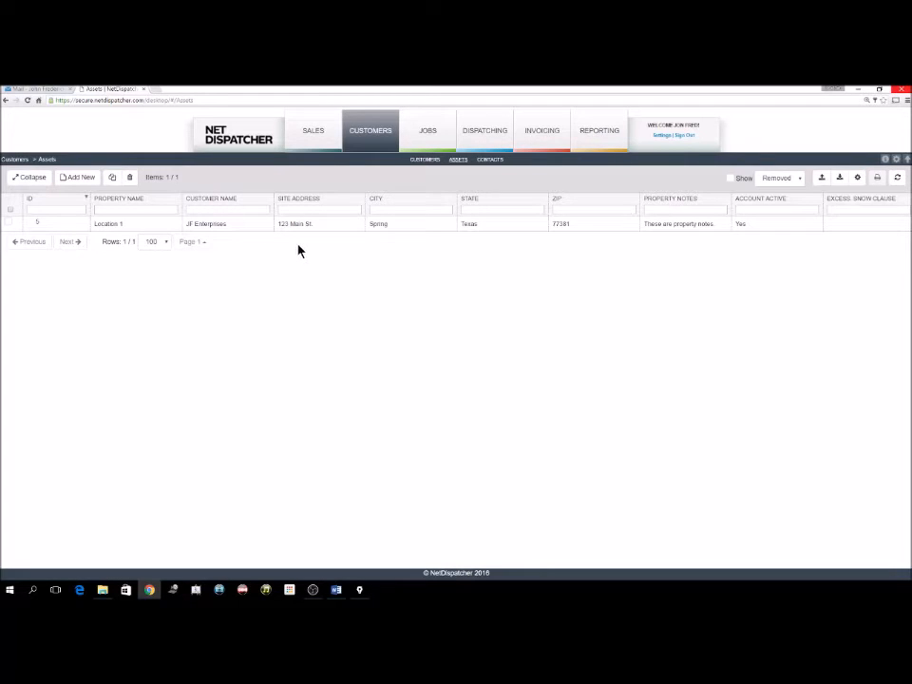
# Switch to the Jobs list, which shows 0 rows.
pyautogui.click(440, 137)
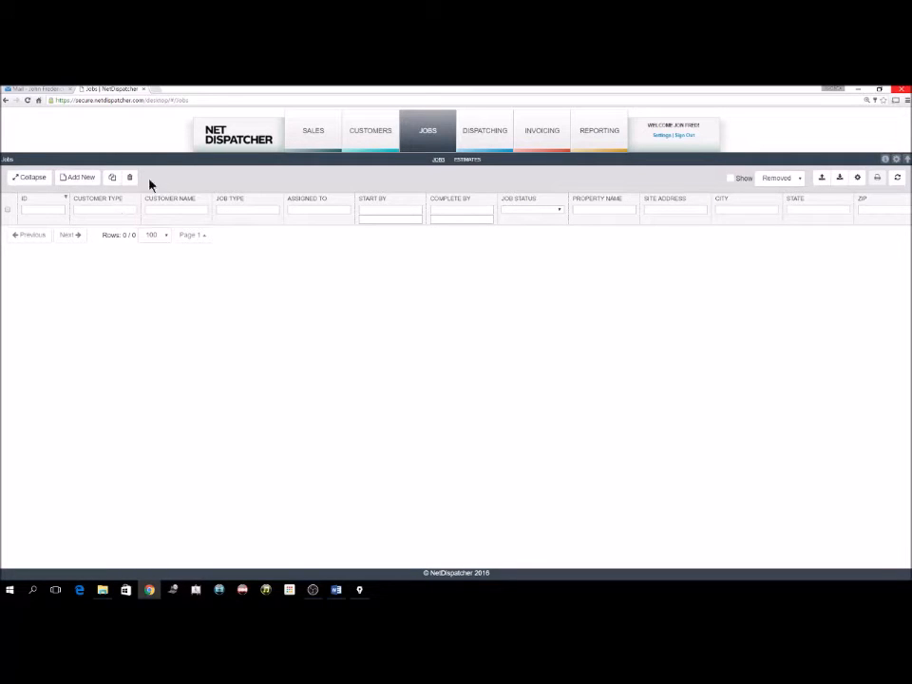
# Start a new job using the Lawn Care Maintenance form.
pyautogui.click(67, 183)
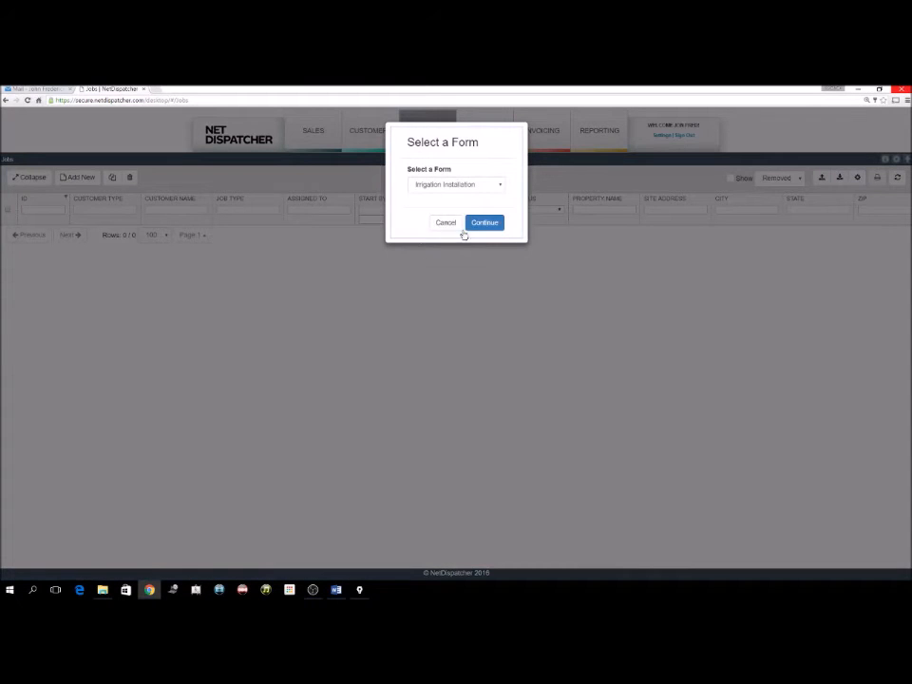
pyautogui.click(495, 194)
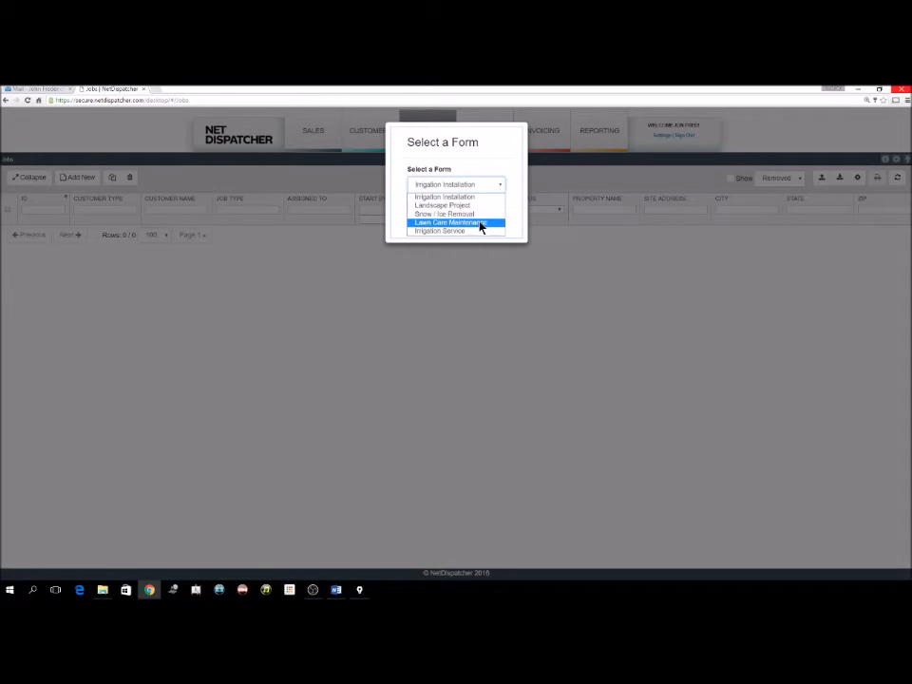
pyautogui.click(481, 223)
pyautogui.click(483, 225)
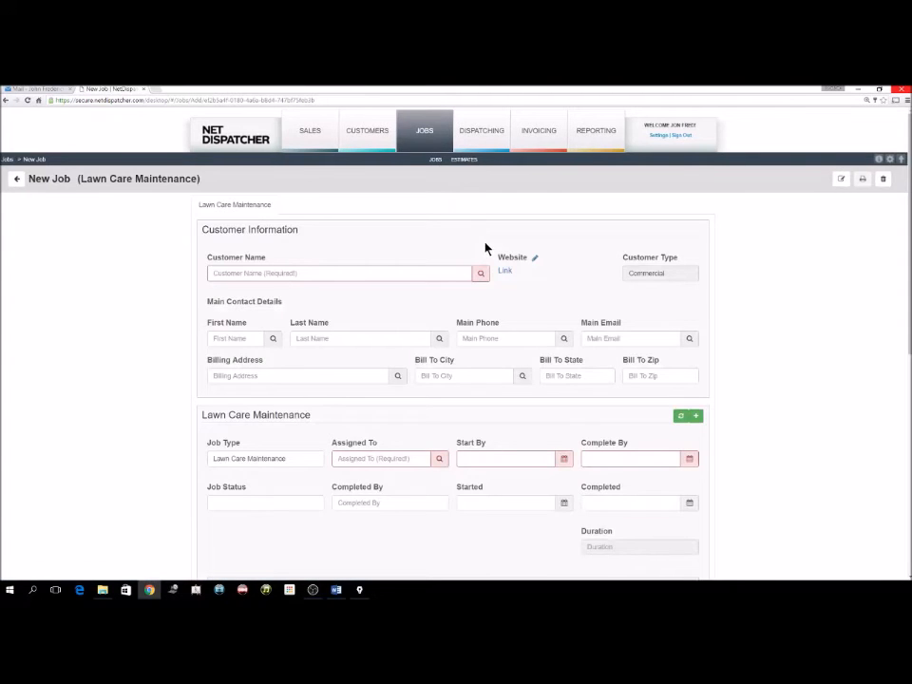
pyautogui.scroll(-1, 482, 251)
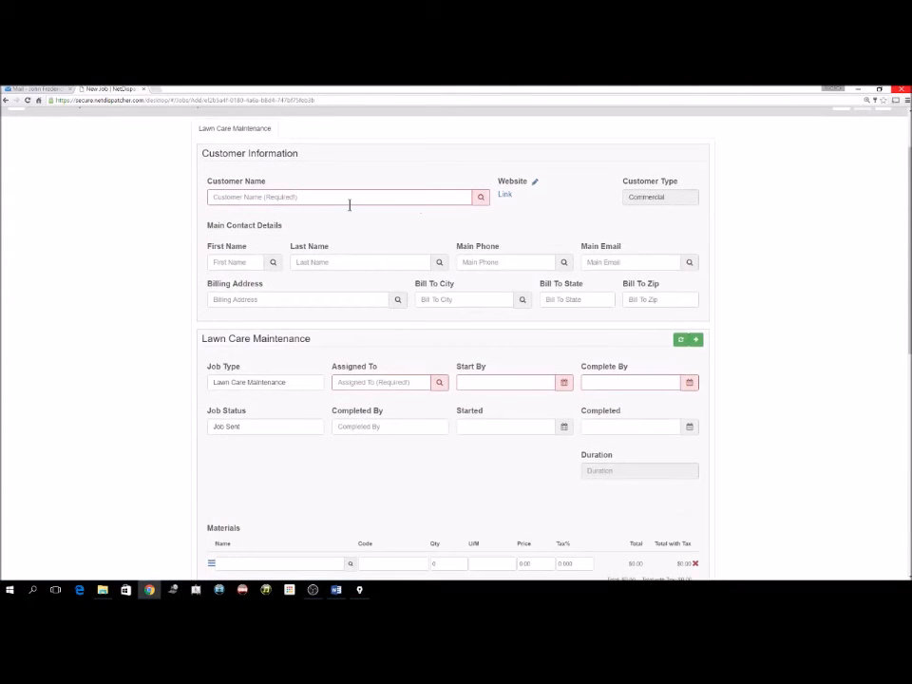
pyautogui.click(348, 198)
pyautogui.write('JF enterprises')
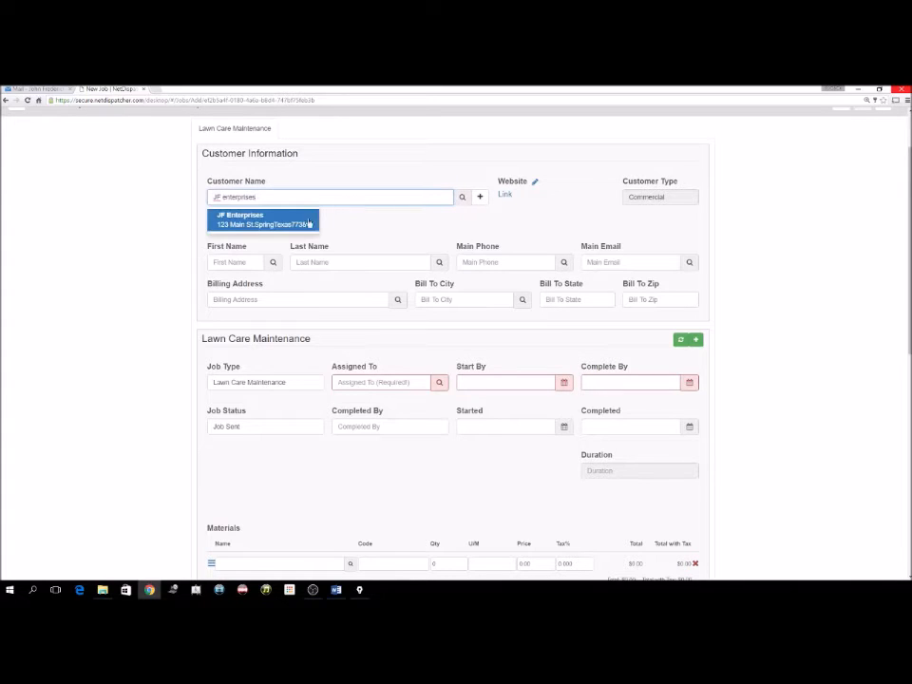
pyautogui.click(278, 222)
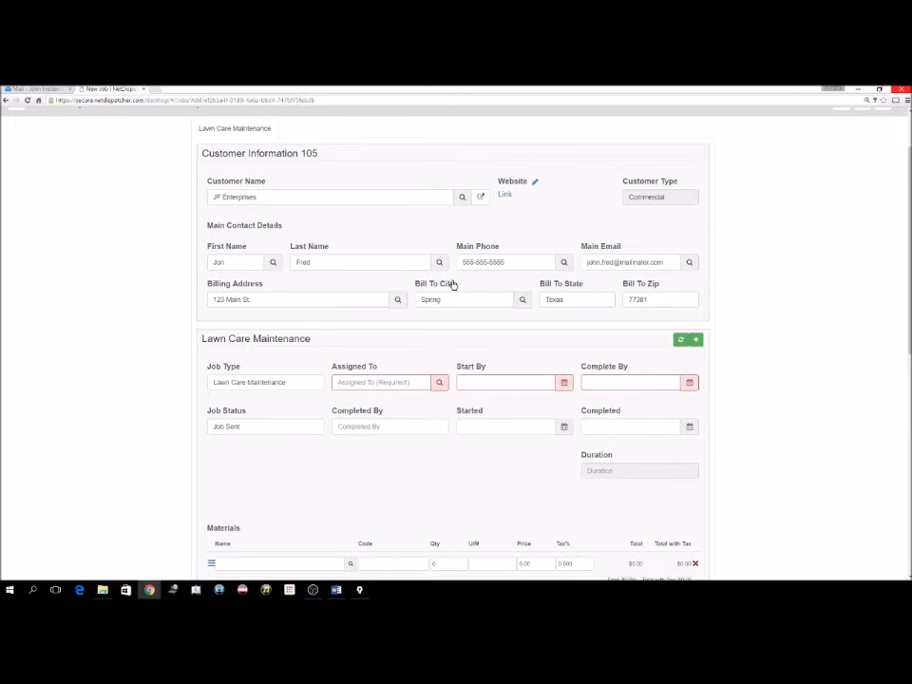
pyautogui.scroll(-3, 453, 286)
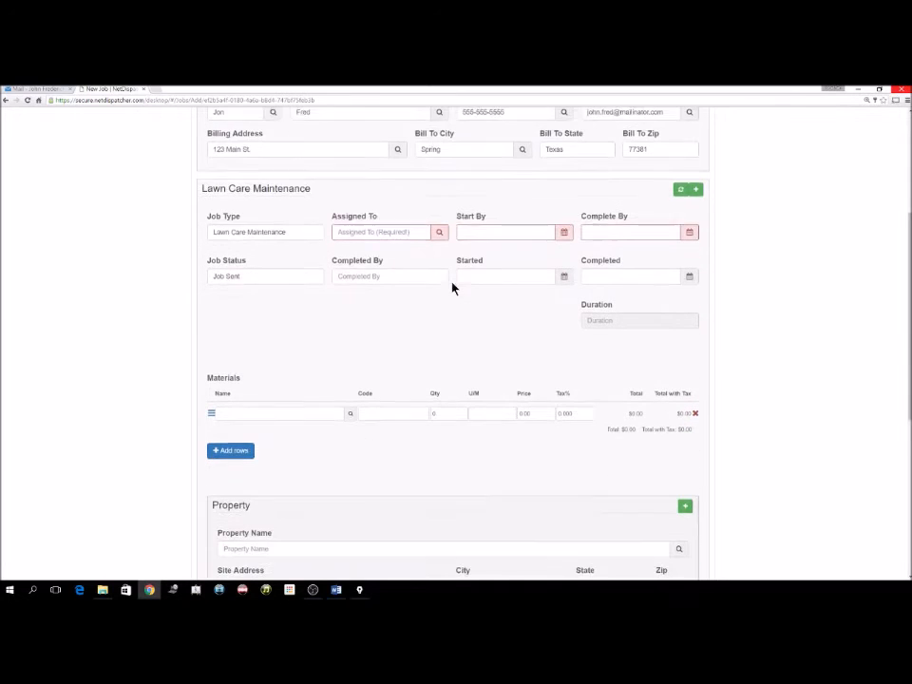
pyautogui.click(291, 229)
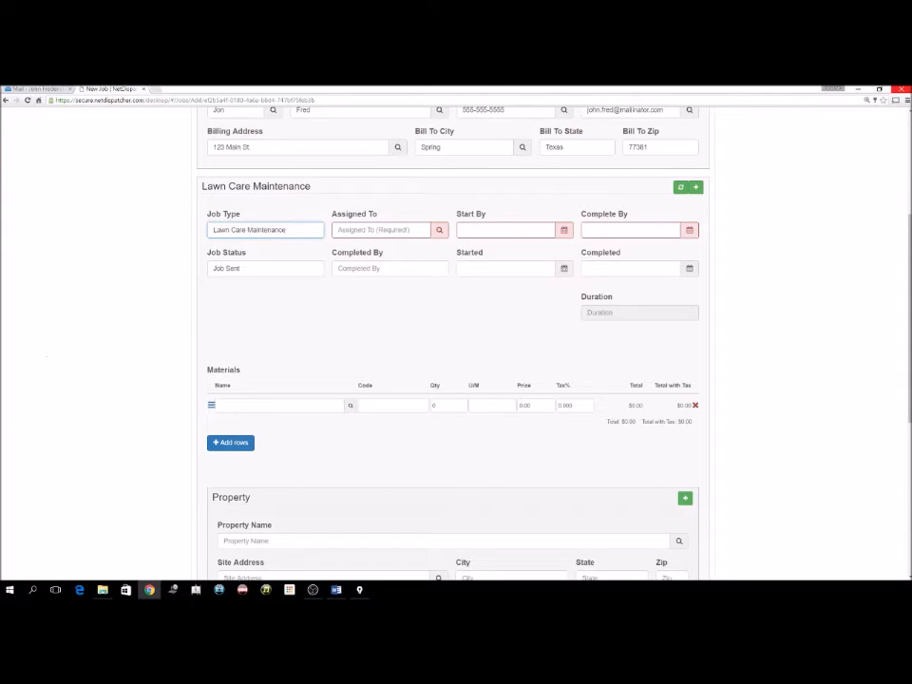
pyautogui.hotkey('alt', 'Tab')
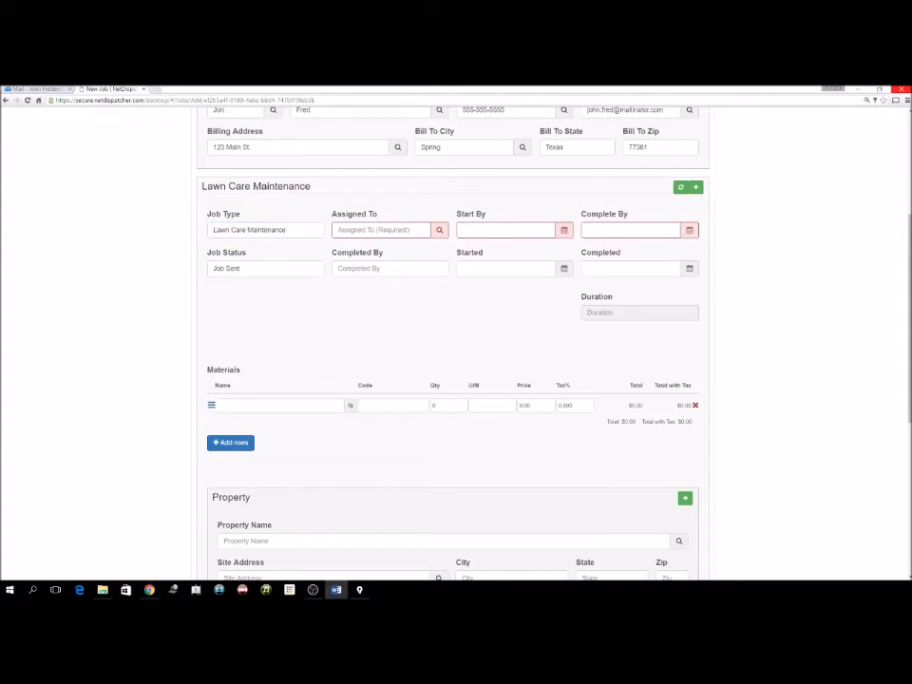
# Assign the job to the technician suggested after typing part of their name.
pyautogui.click(408, 230)
pyautogui.write('Jon')
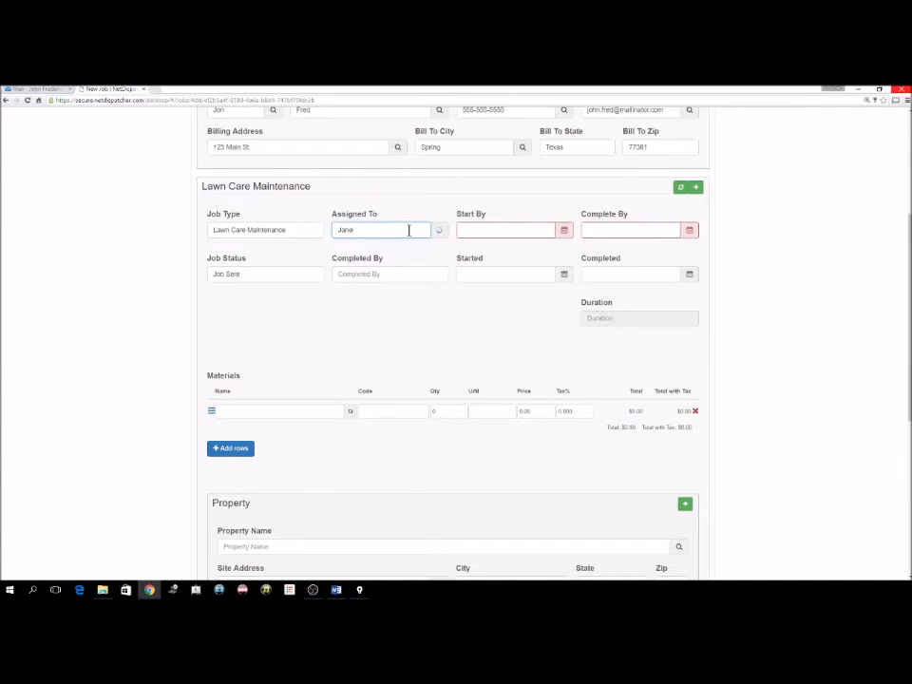
pyautogui.click(361, 249)
pyautogui.click(546, 228)
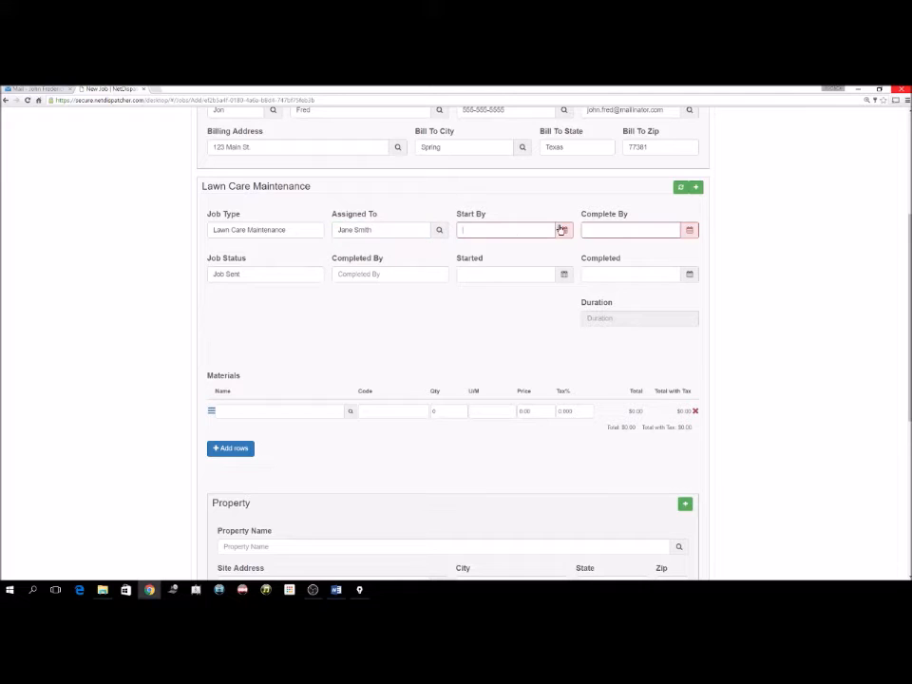
# Schedule the job for 7/19/16, starting at 12:00 PM and completing by 2:00 PM.
pyautogui.click(563, 230)
pyautogui.click(500, 320)
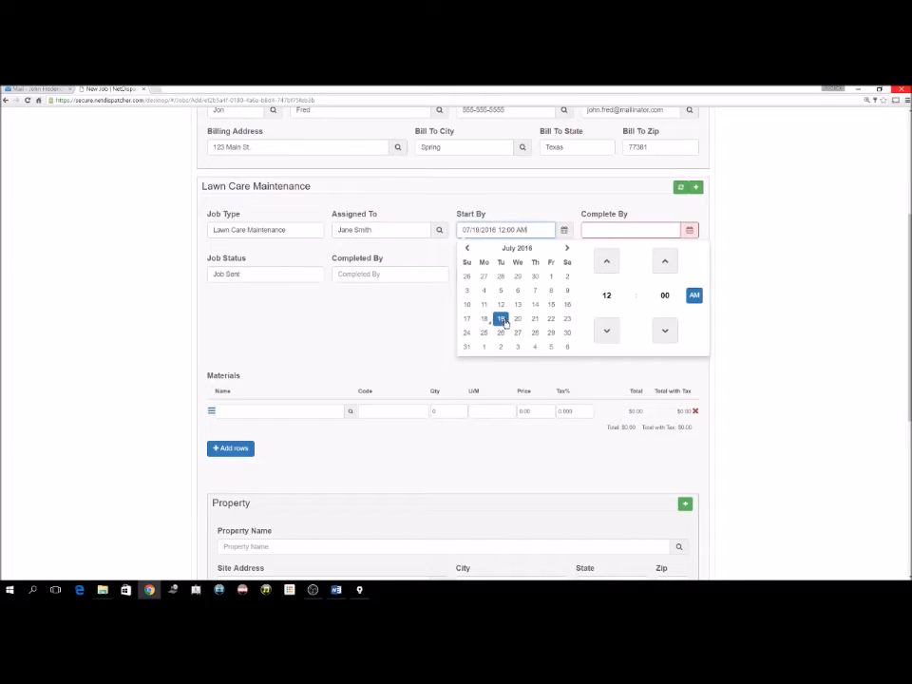
pyautogui.click(693, 295)
pyautogui.click(681, 232)
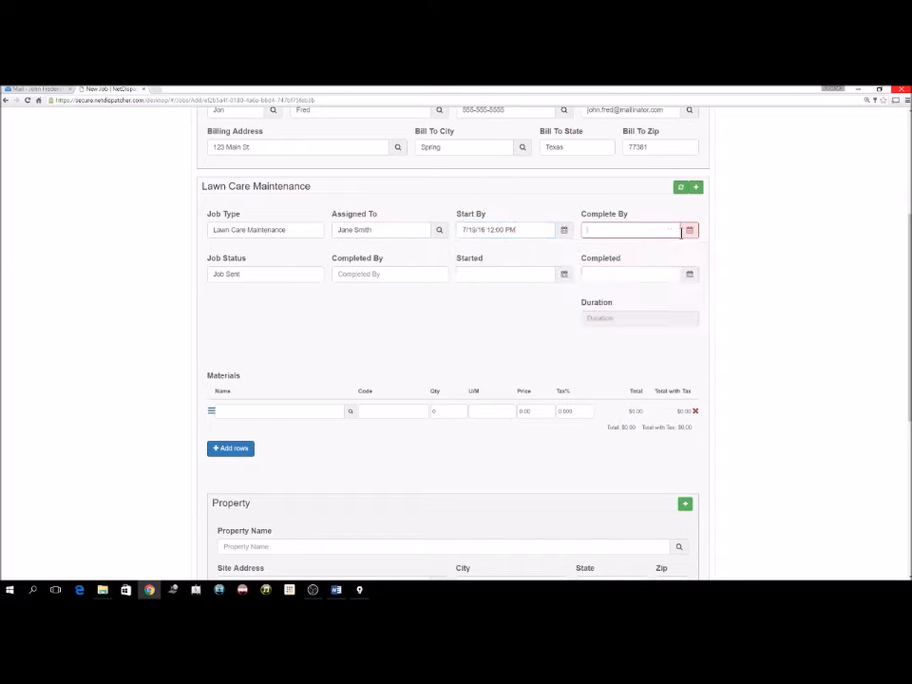
pyautogui.click(688, 231)
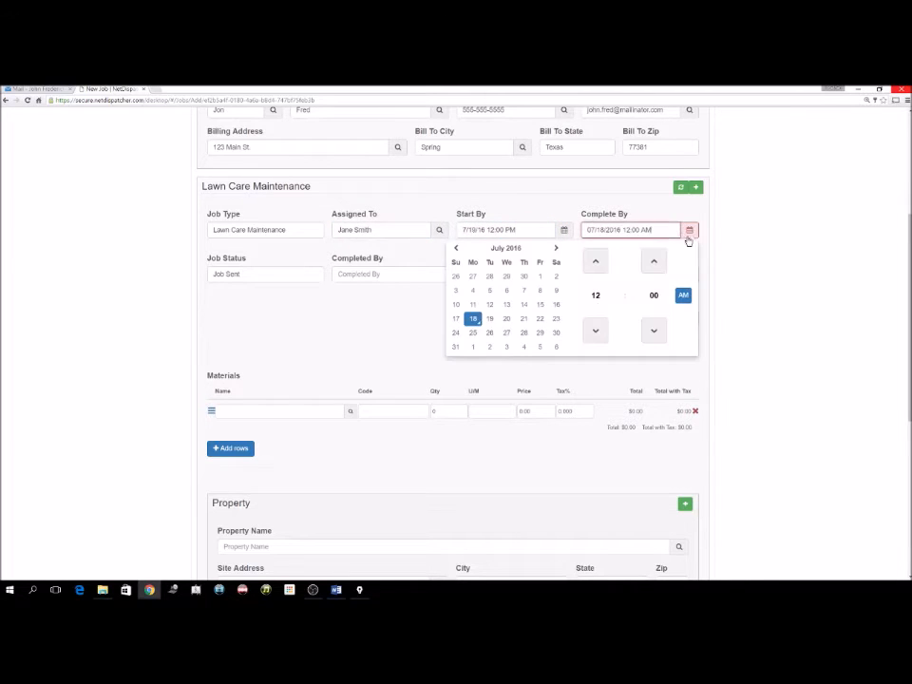
pyautogui.click(595, 262)
pyautogui.click(596, 262)
pyautogui.click(683, 296)
pyautogui.click(223, 321)
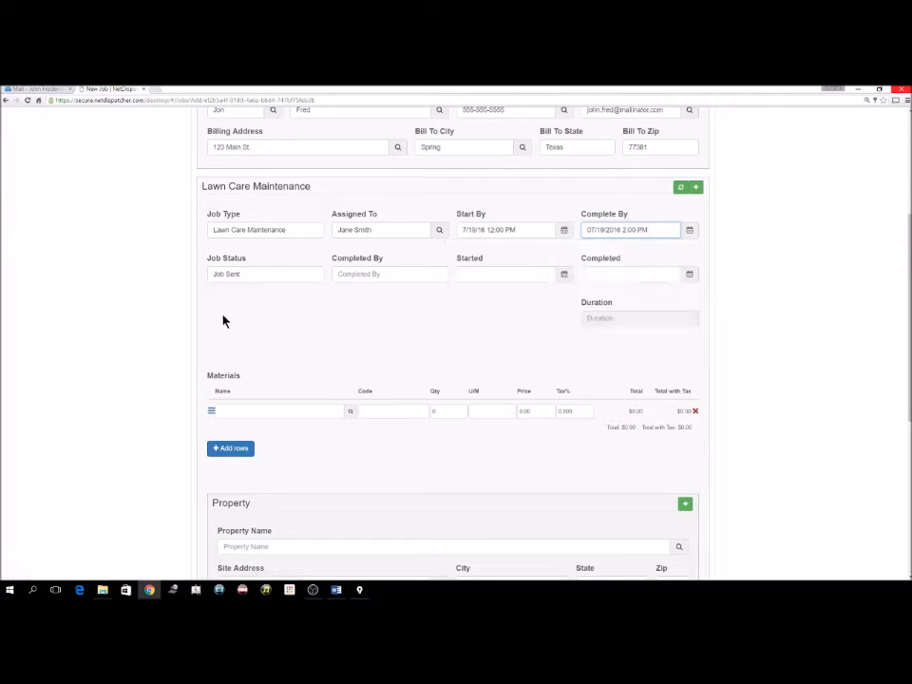
# Keep the job status as Job Sent.
pyautogui.click(280, 278)
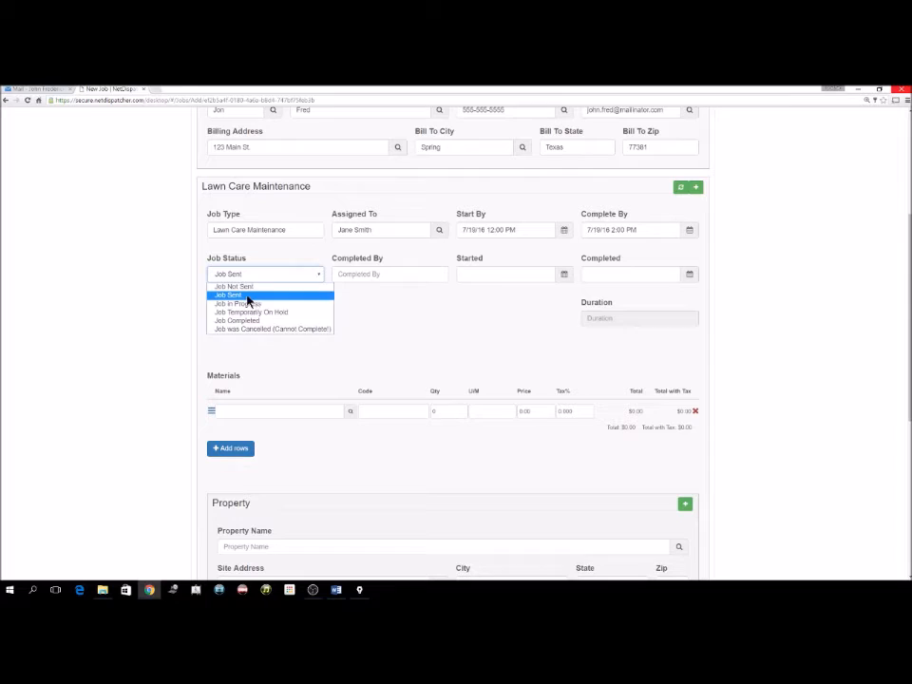
pyautogui.click(251, 296)
pyautogui.click(297, 306)
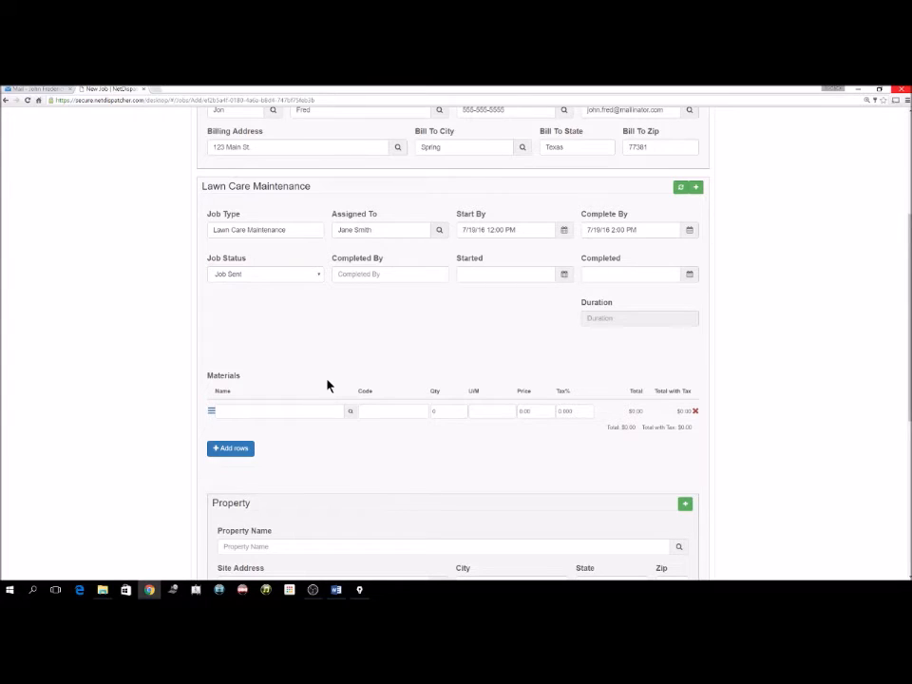
# Set the job's property to Location 1.
pyautogui.scroll(-2, 323, 386)
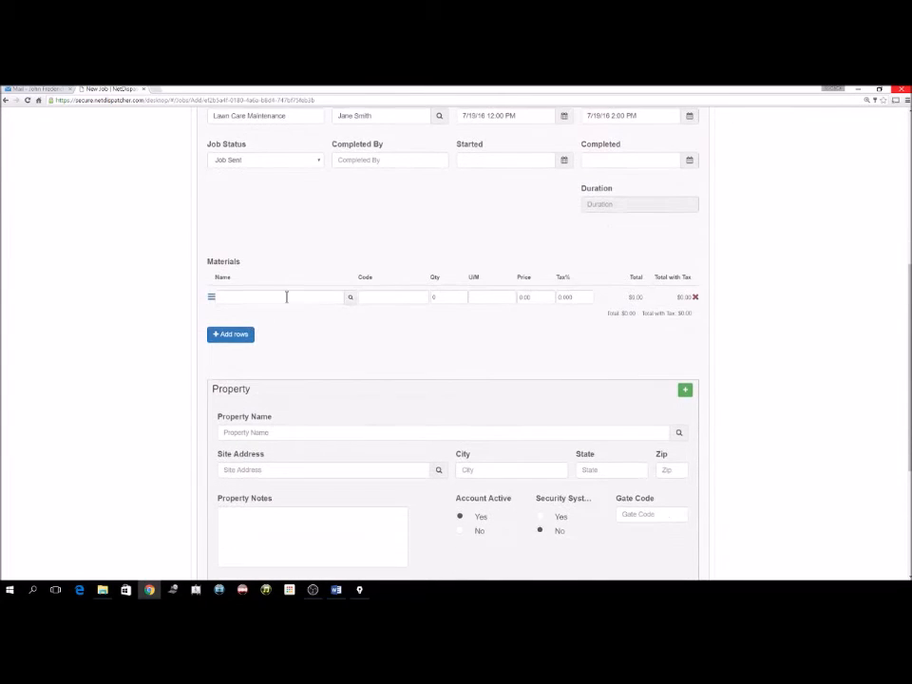
pyautogui.scroll(-1, 368, 429)
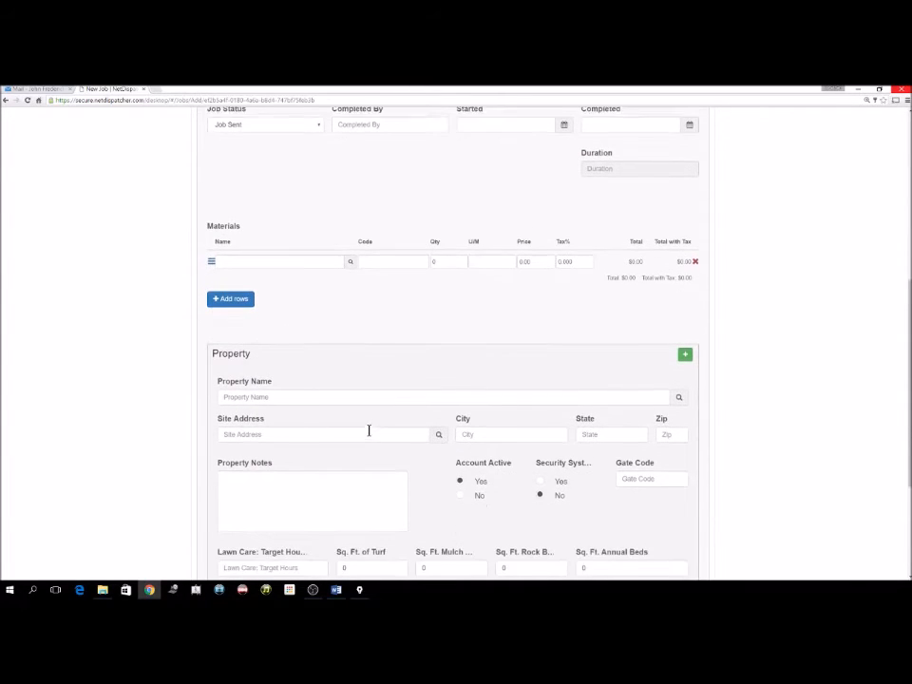
pyautogui.scroll(-2, 333, 424)
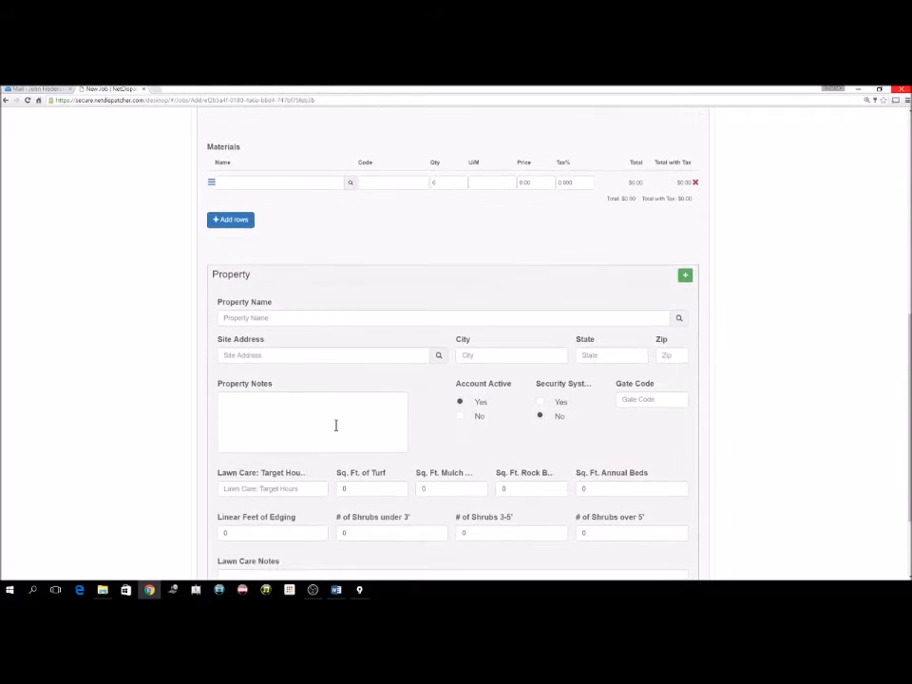
pyautogui.click(287, 319)
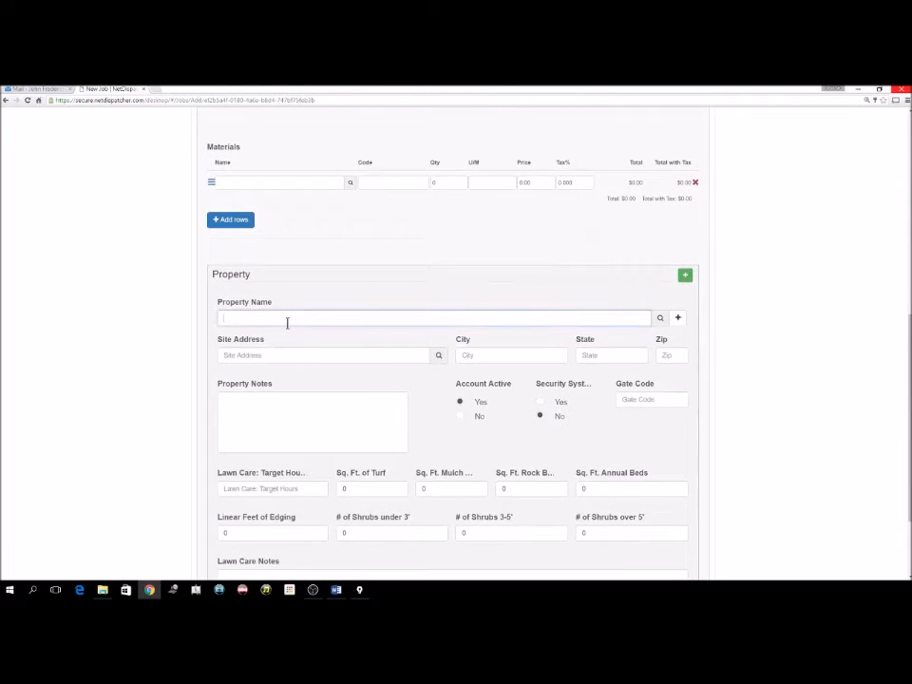
pyautogui.write('Location')
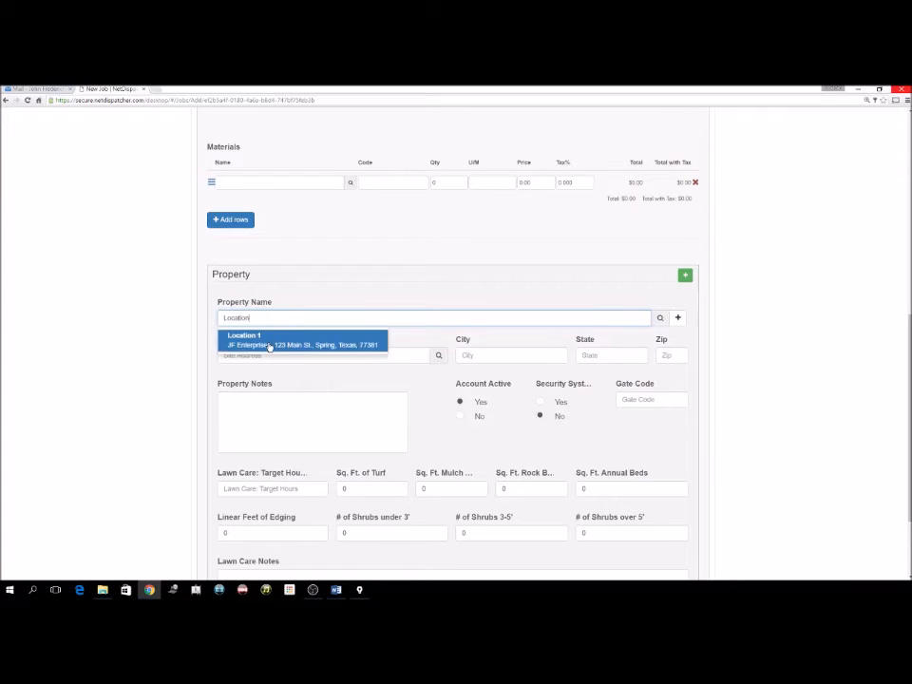
pyautogui.click(270, 344)
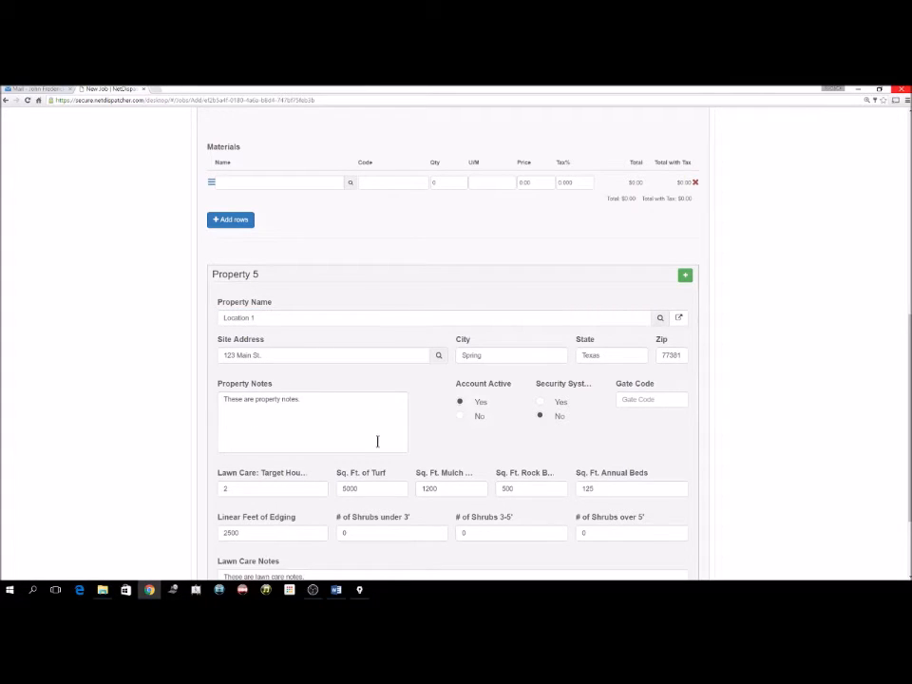
# Save the new Lawn Care Maintenance job.
pyautogui.scroll(-1, 404, 456)
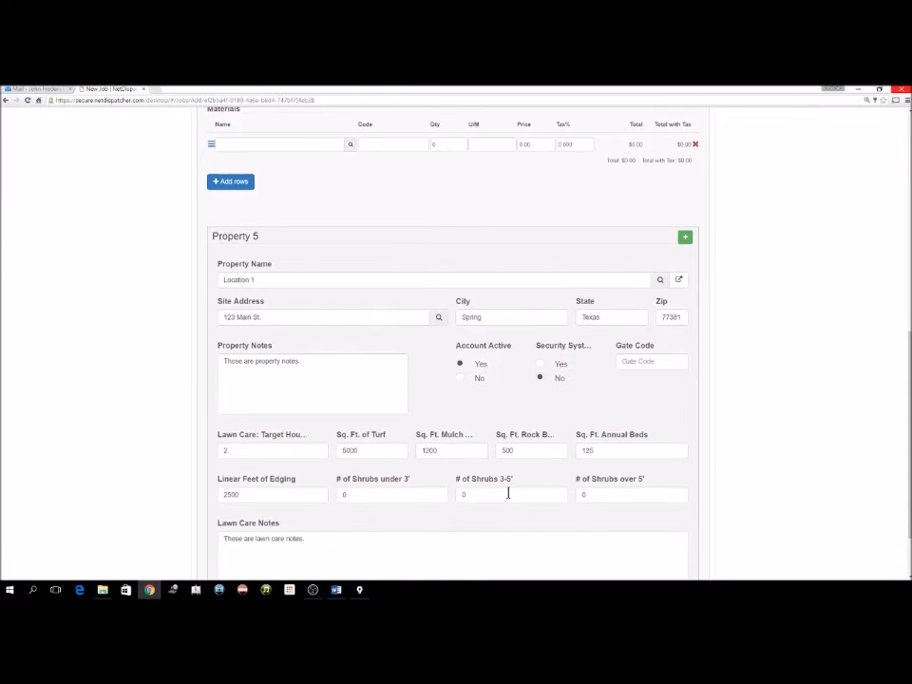
pyautogui.scroll(-2, 520, 488)
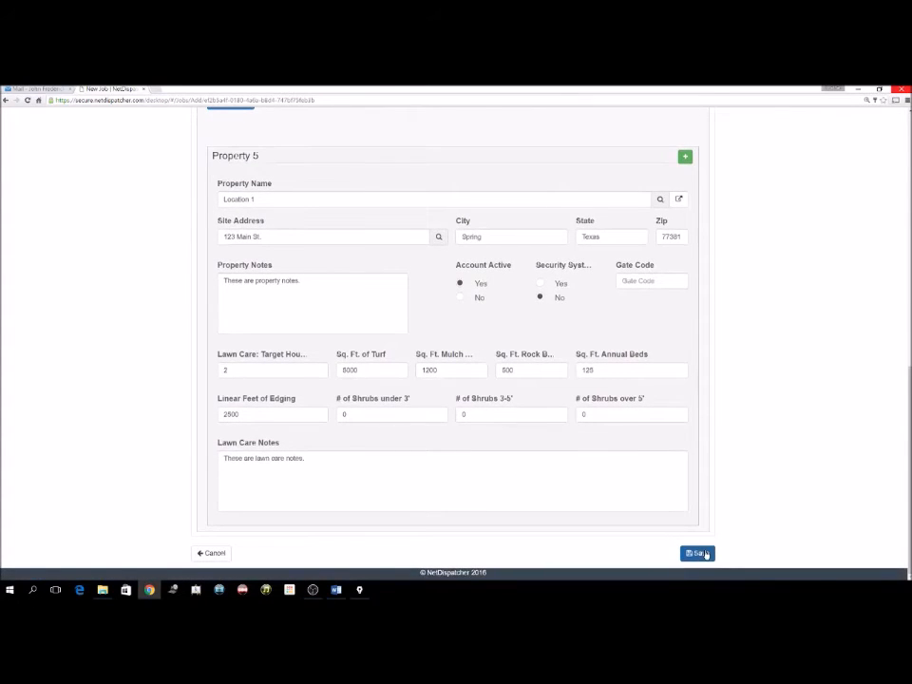
pyautogui.click(703, 553)
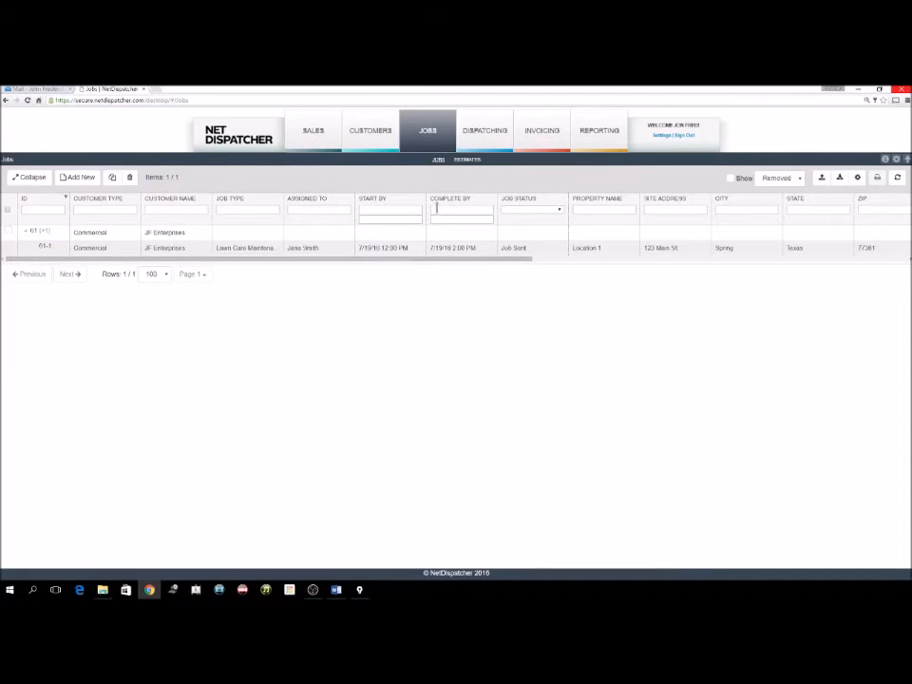
# Switch to the DISPATCHING board.
pyautogui.click(469, 133)
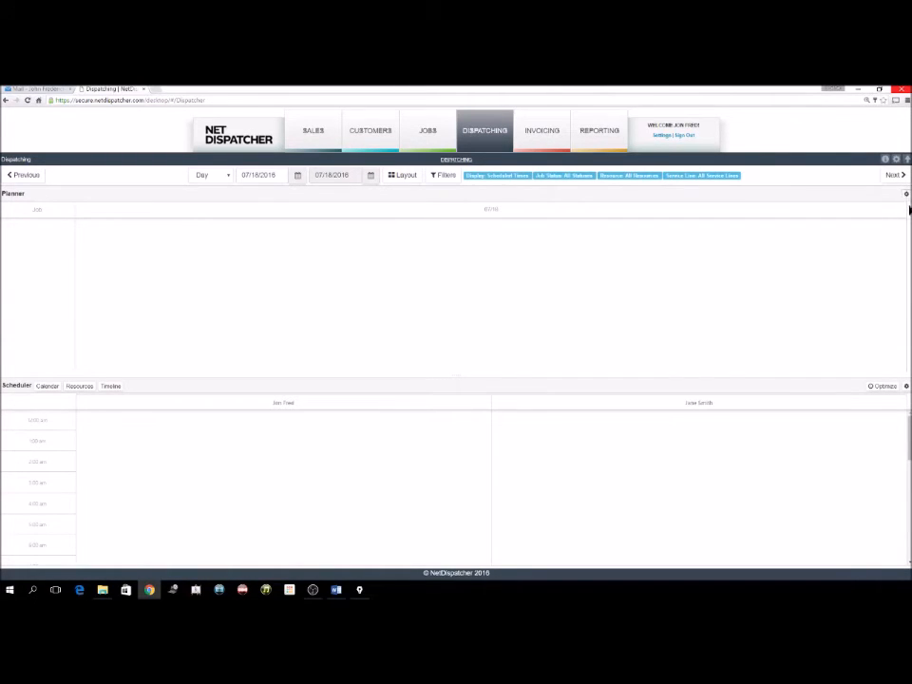
# Arrange the dispatch board panes side by side.
pyautogui.click(393, 178)
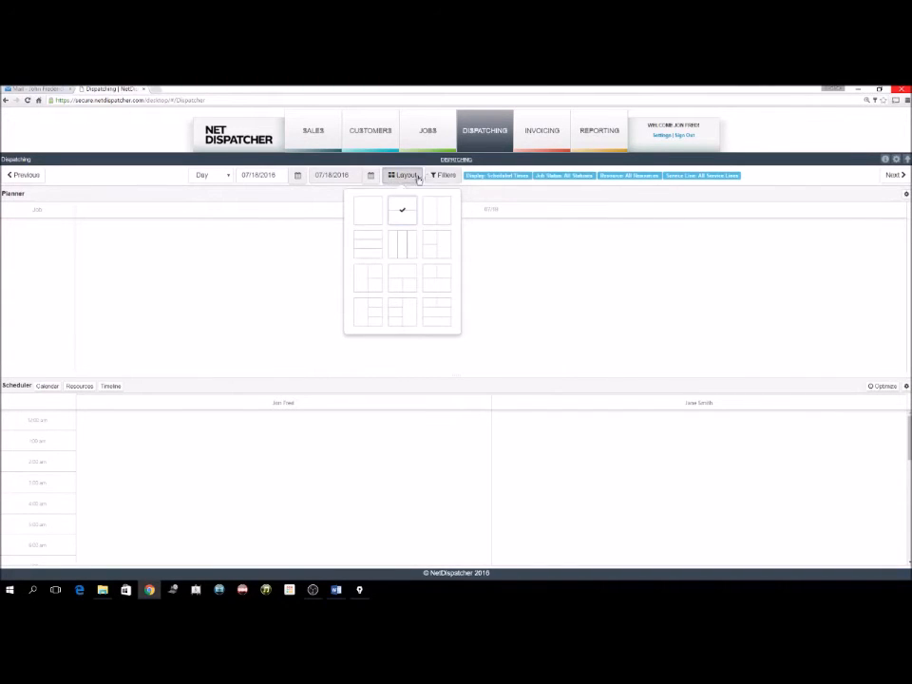
pyautogui.click(436, 248)
pyautogui.click(400, 176)
# Show a map in the right pane and pick 07/19/2016 as the board date.
pyautogui.click(905, 194)
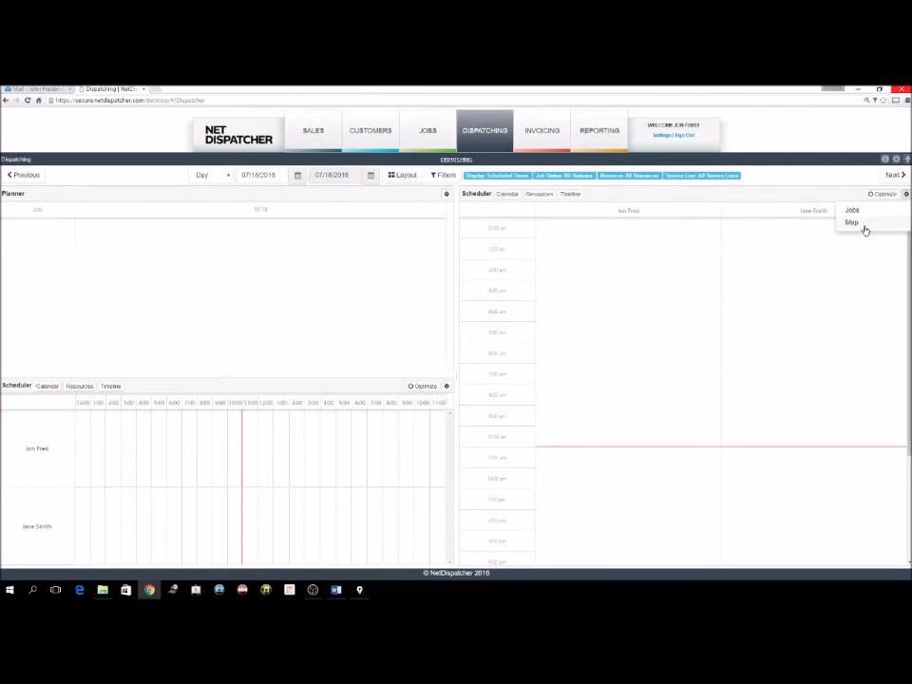
pyautogui.click(862, 224)
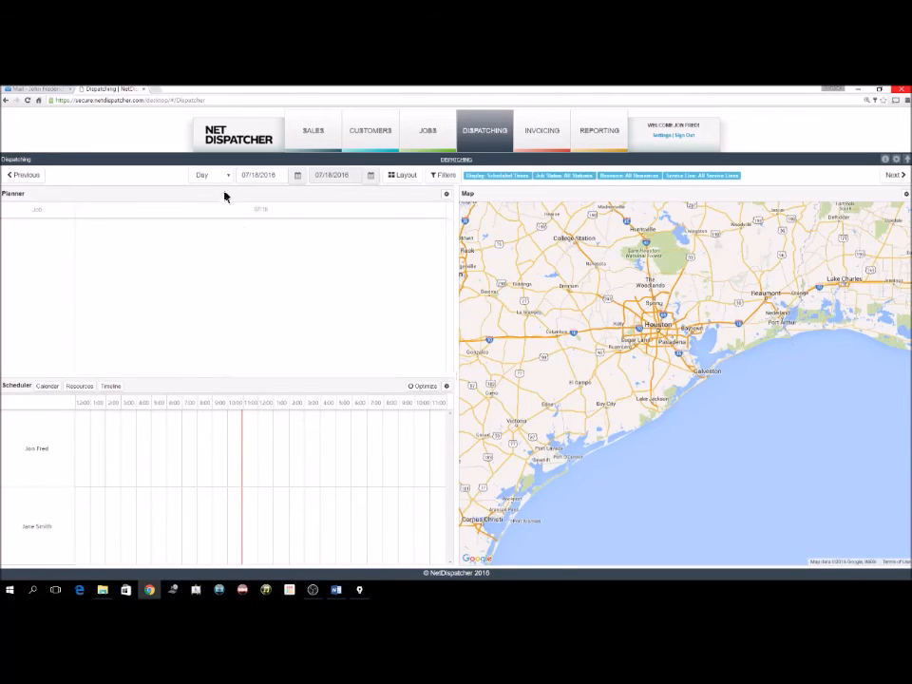
pyautogui.click(297, 176)
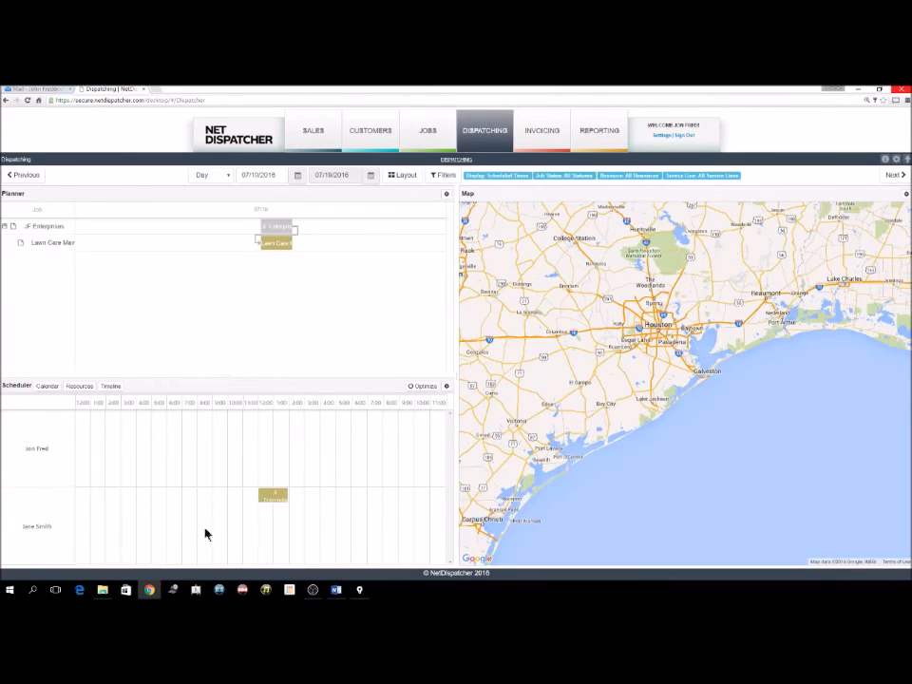
# Open the scheduled Lawn Care job from the dispatching board.
pyautogui.hotkey('alt', 'Tab')
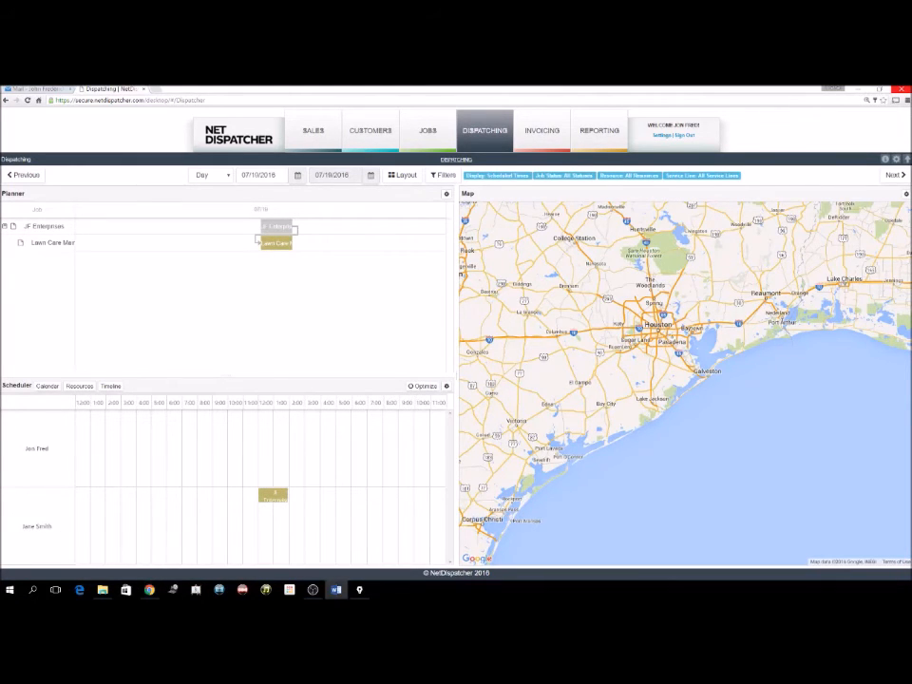
pyautogui.click(276, 500)
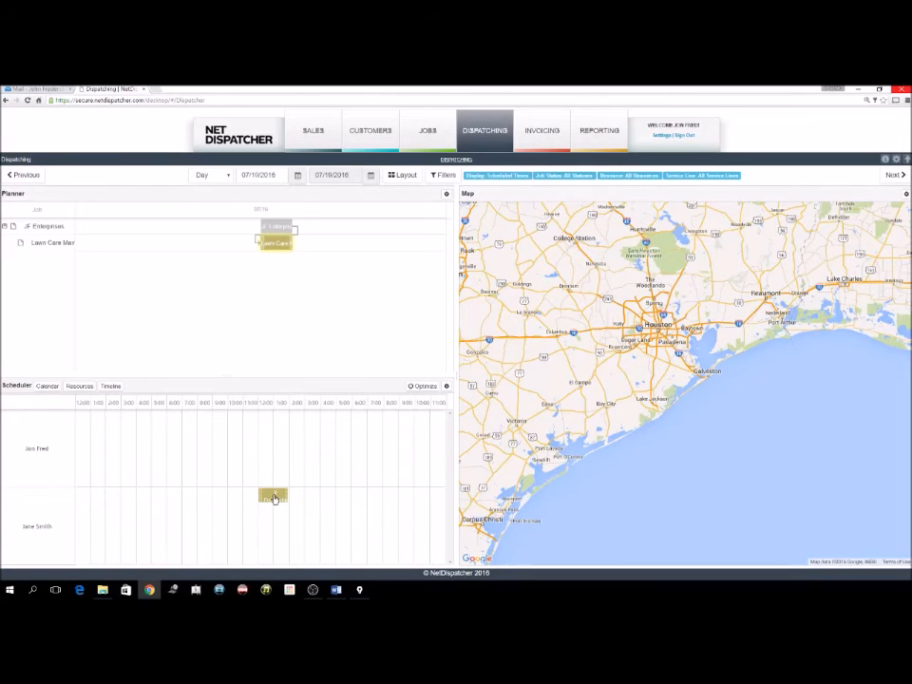
pyautogui.doubleClick(275, 500)
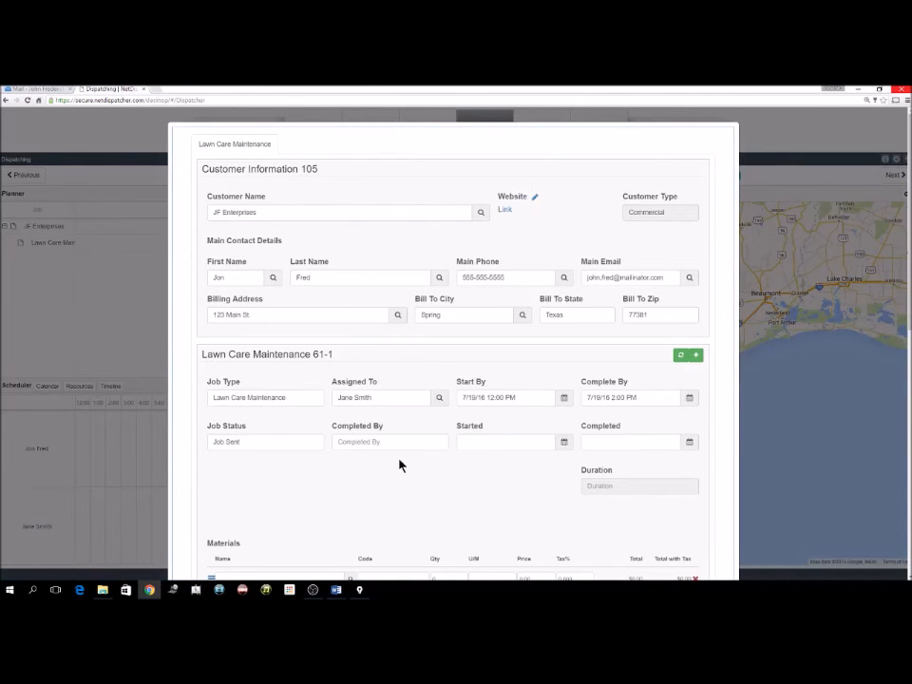
# Save the job unchanged and close its dialog.
pyautogui.scroll(-1, 395, 431)
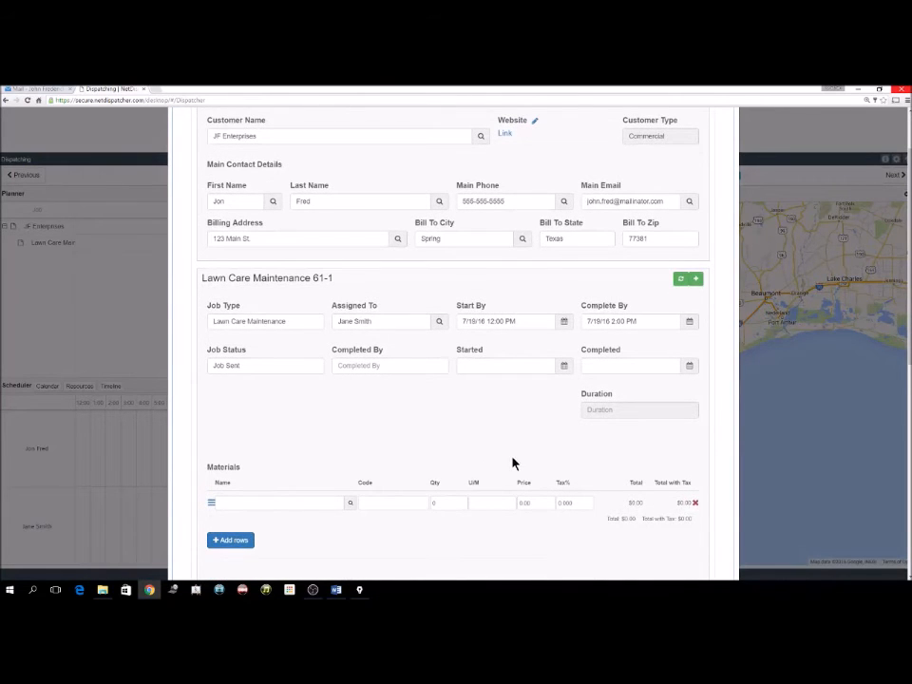
pyautogui.scroll(-5, 513, 463)
pyautogui.scroll(-2, 545, 466)
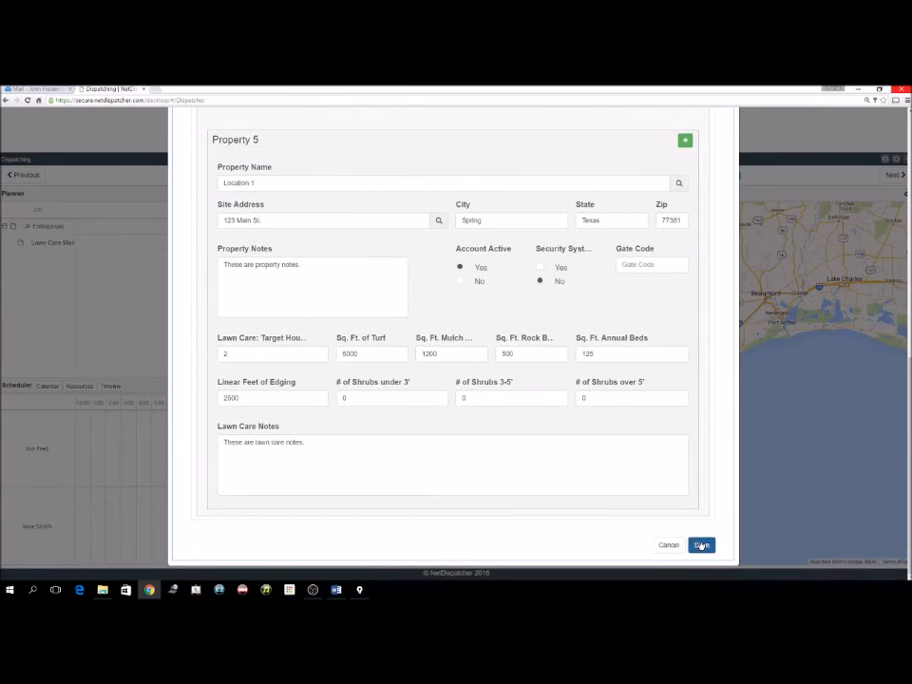
pyautogui.click(701, 546)
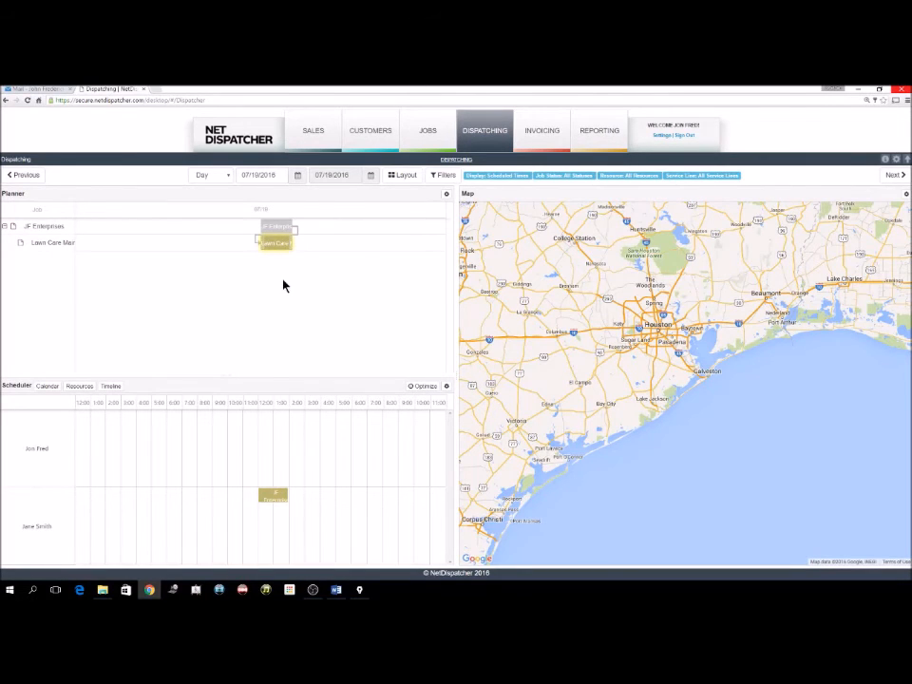
# Enter the completing technician's name and set the status to Job Completed.
pyautogui.doubleClick(275, 498)
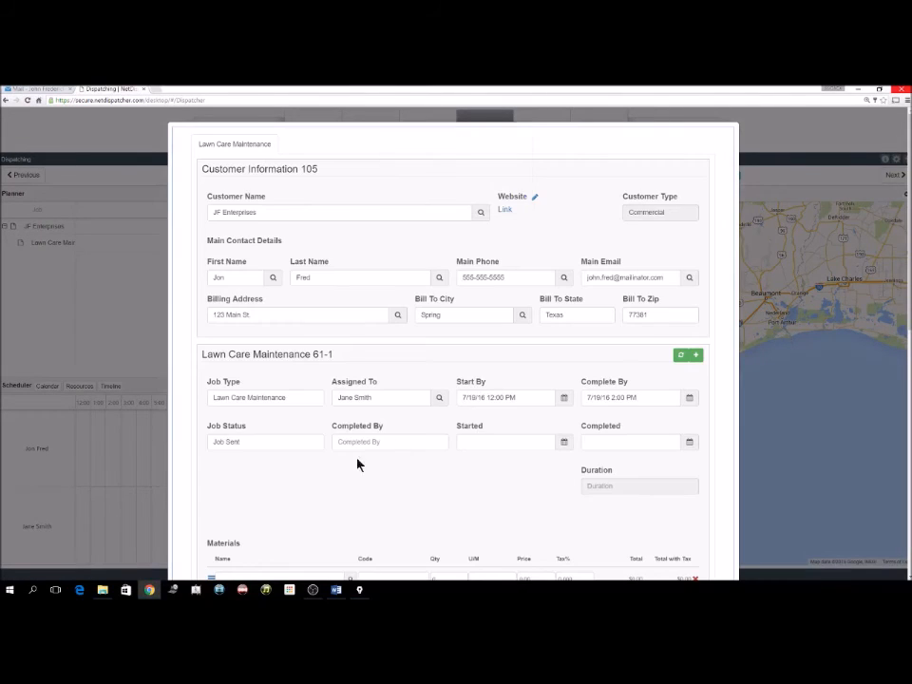
pyautogui.click(367, 442)
pyautogui.write('Jane Smith')
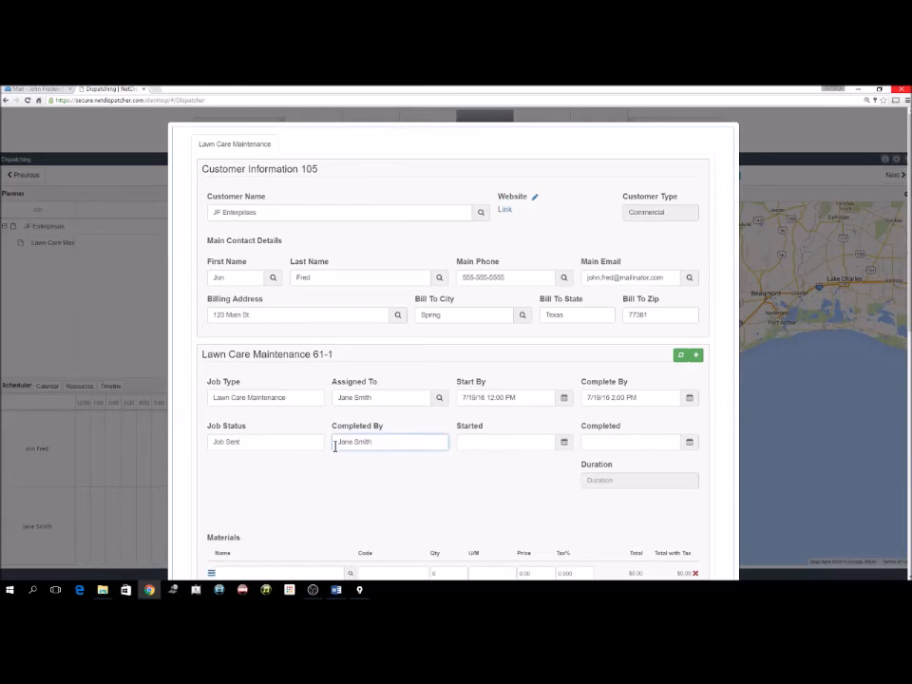
pyautogui.click(295, 442)
pyautogui.click(270, 488)
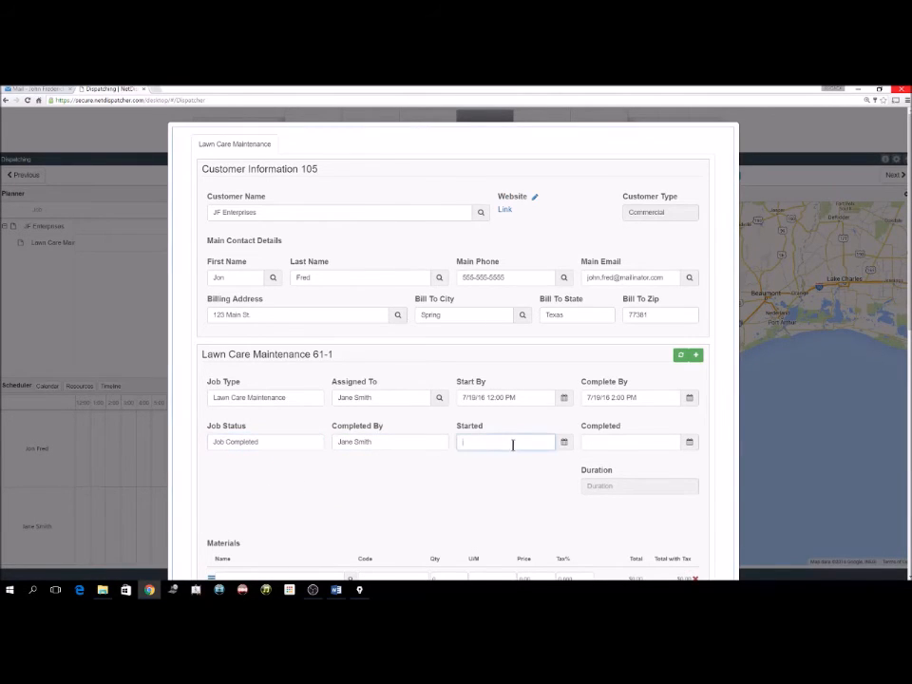
# Record the job as started 7/19/16 12:00 PM and completed 2:00 PM.
pyautogui.click(564, 443)
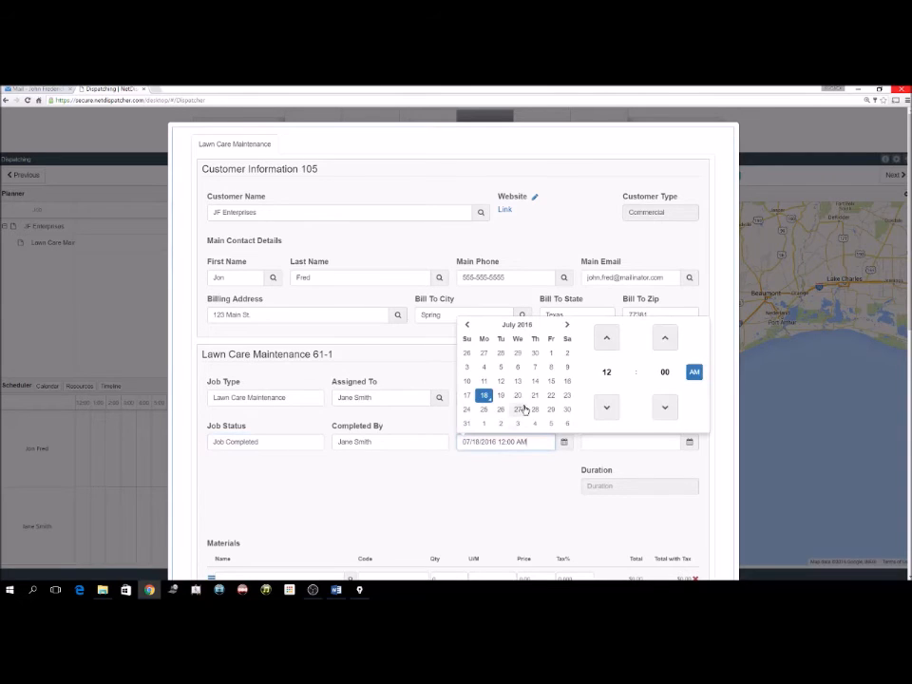
pyautogui.click(501, 395)
pyautogui.click(696, 372)
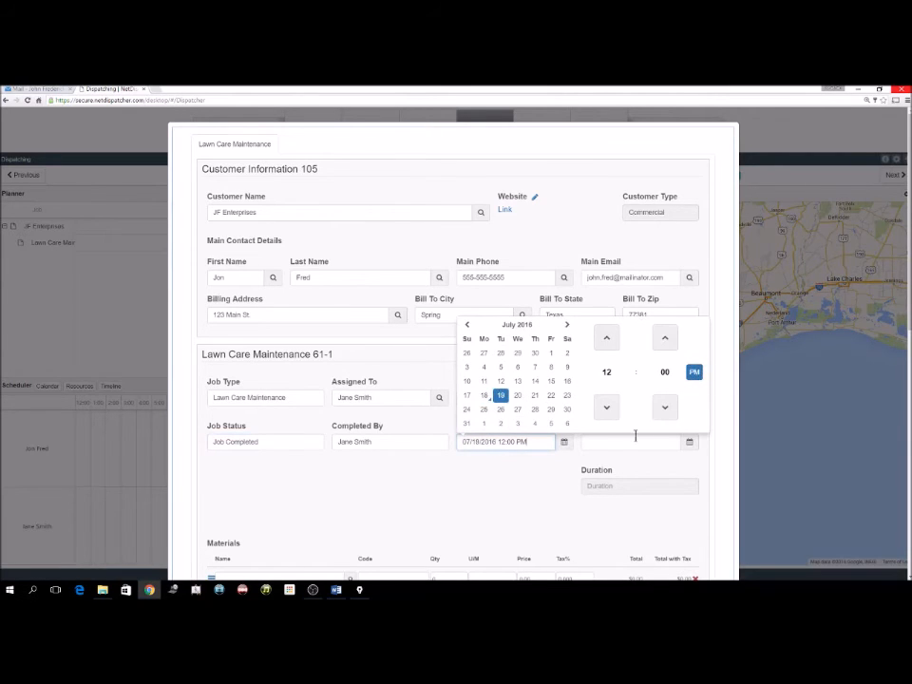
pyautogui.click(588, 441)
pyautogui.click(689, 442)
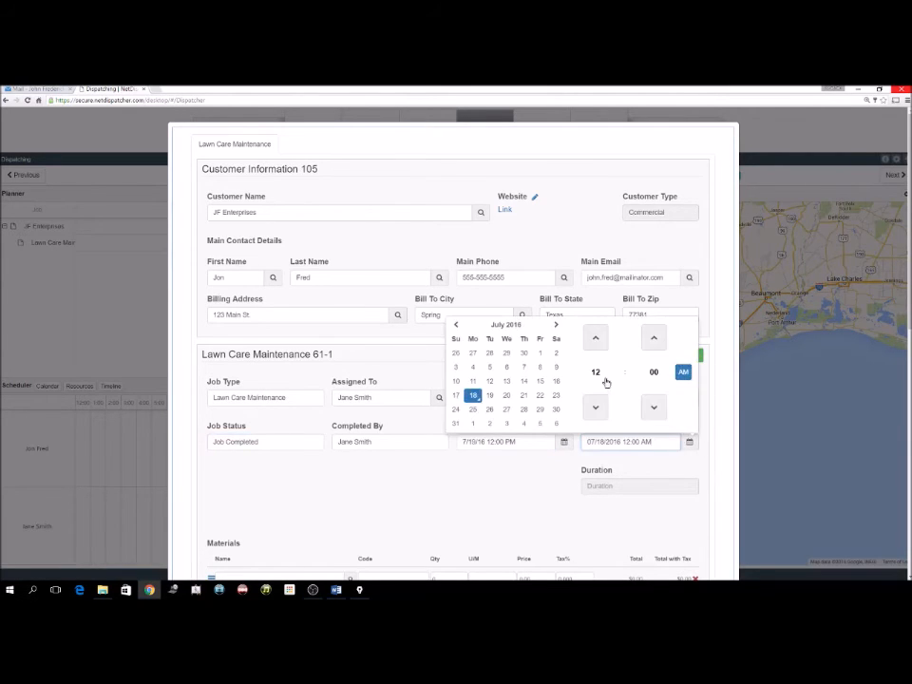
pyautogui.doubleClick(599, 342)
pyautogui.click(684, 373)
pyautogui.click(489, 395)
pyautogui.click(528, 498)
# Save the completed Lawn Care job.
pyautogui.scroll(-1, 532, 501)
pyautogui.scroll(-10, 683, 572)
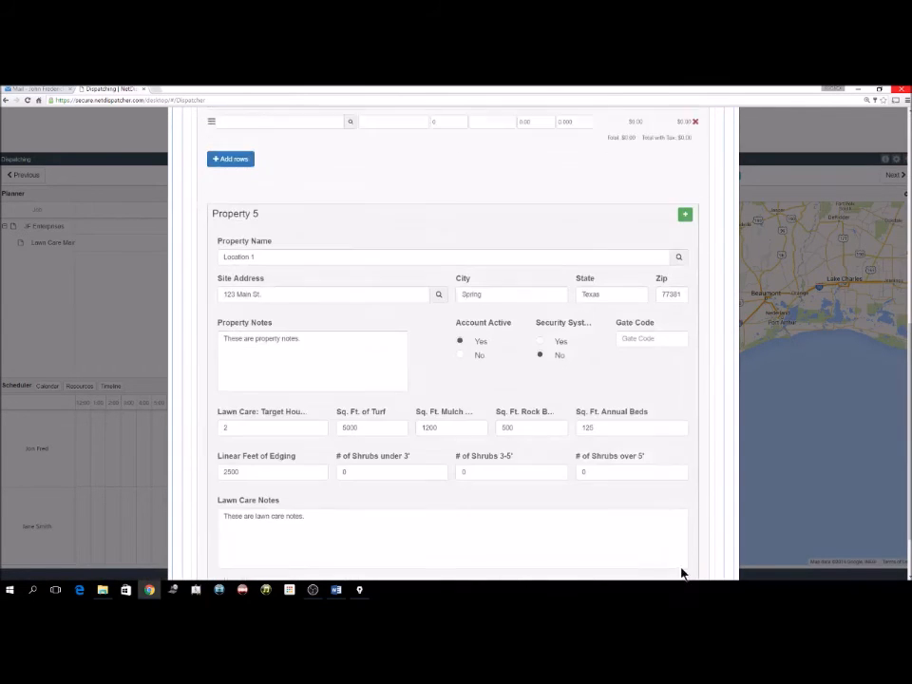
pyautogui.click(703, 547)
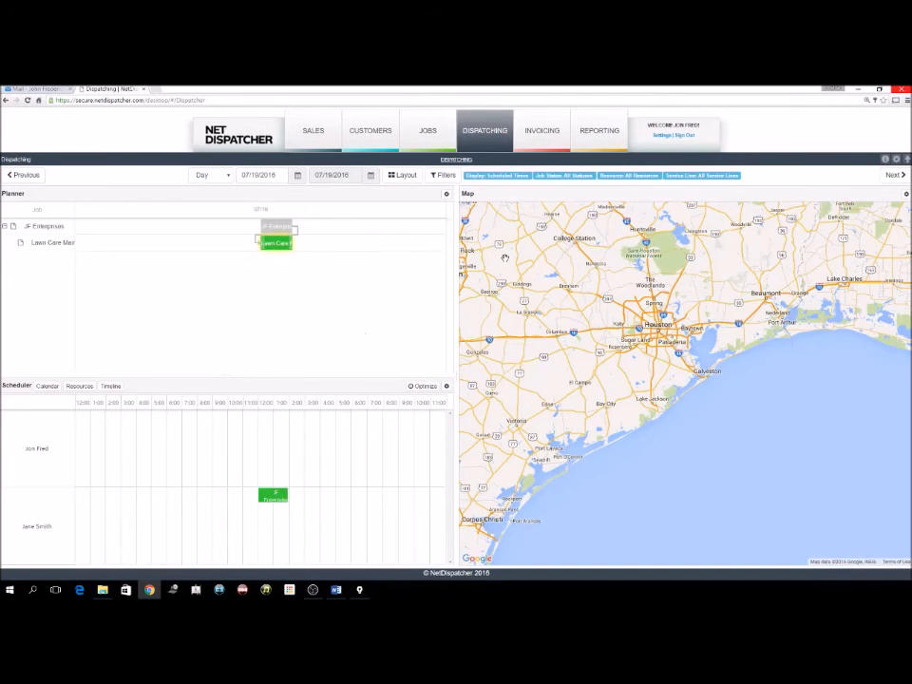
# Open the JOBS list under the INVOICING section.
pyautogui.click(544, 131)
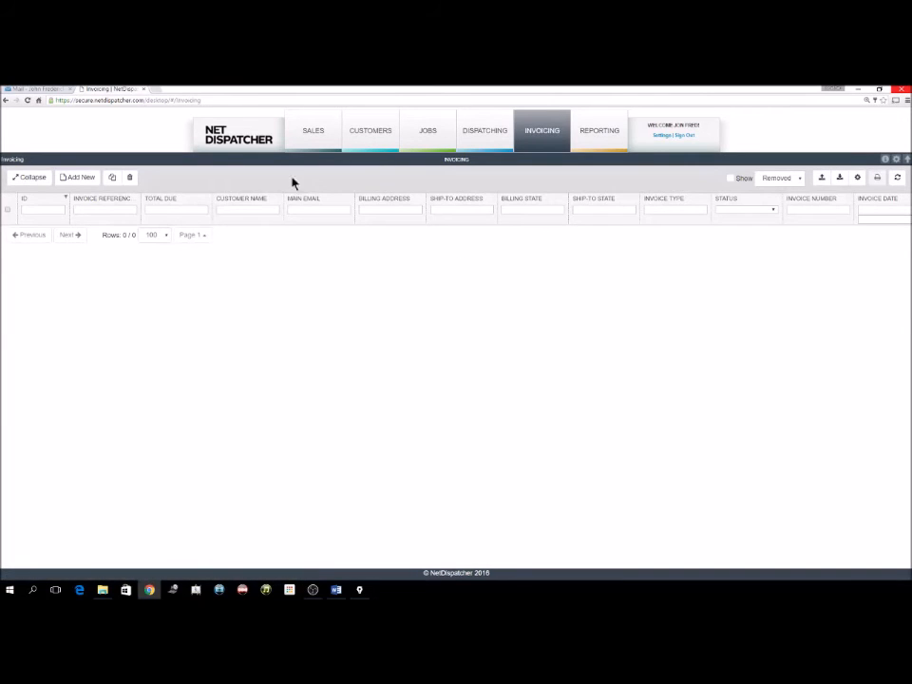
pyautogui.moveTo(442, 137)
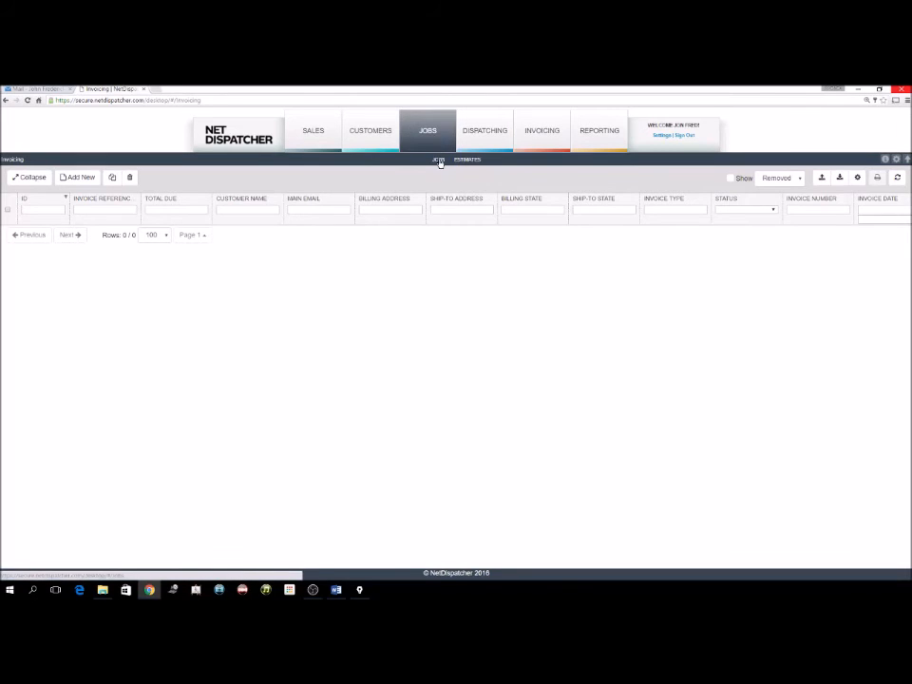
pyautogui.click(439, 160)
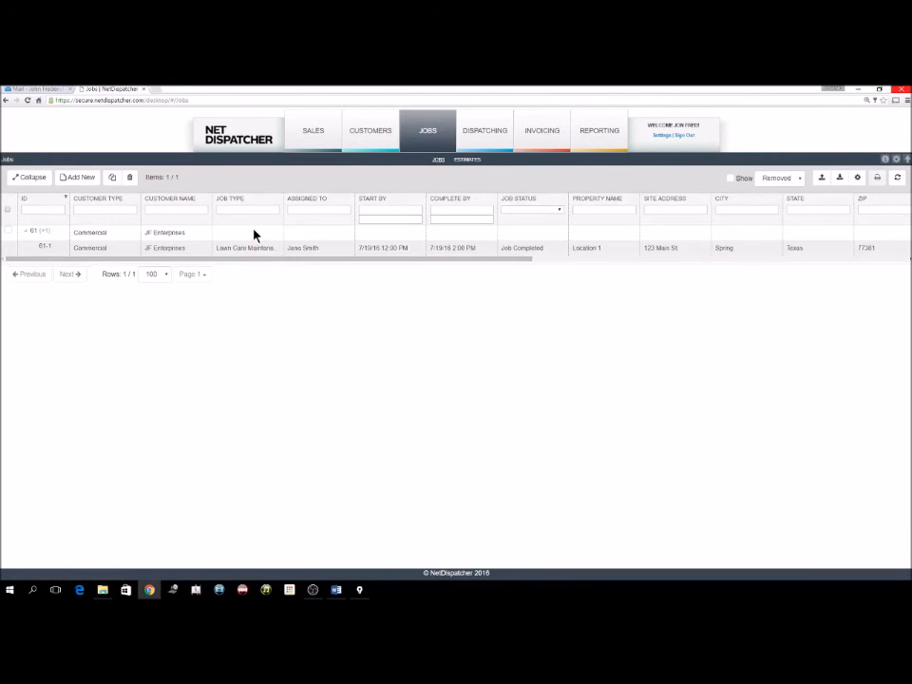
# Open job #61 and create an invoice from it.
pyautogui.doubleClick(254, 234)
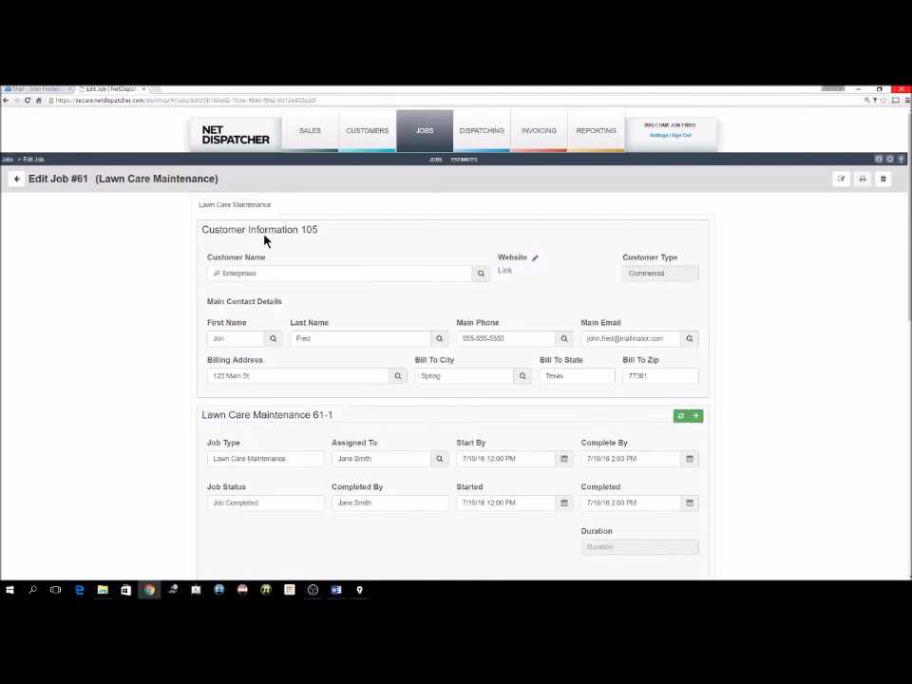
pyautogui.scroll(-10, 750, 387)
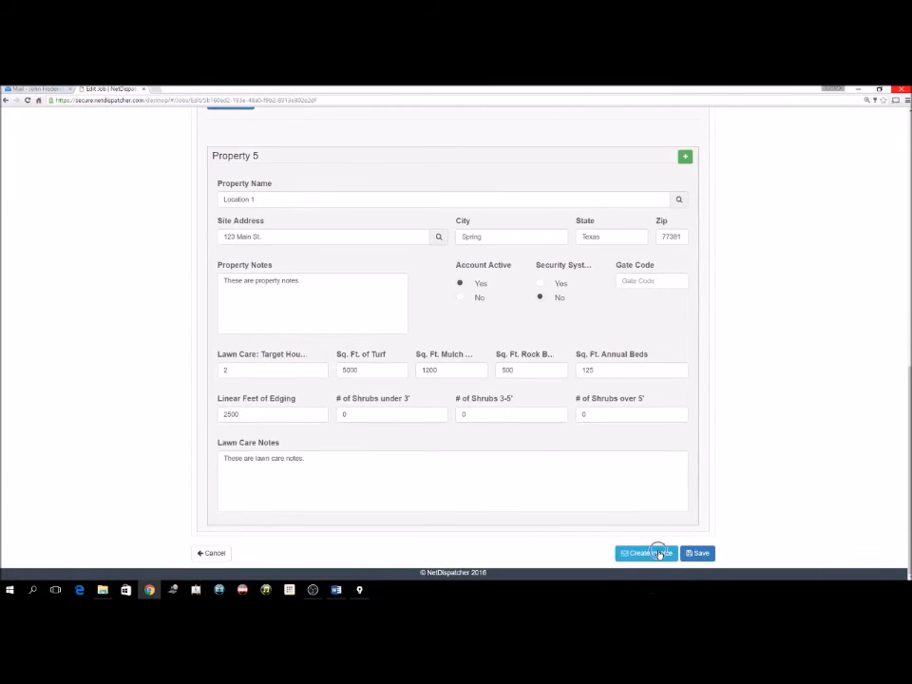
pyautogui.click(659, 555)
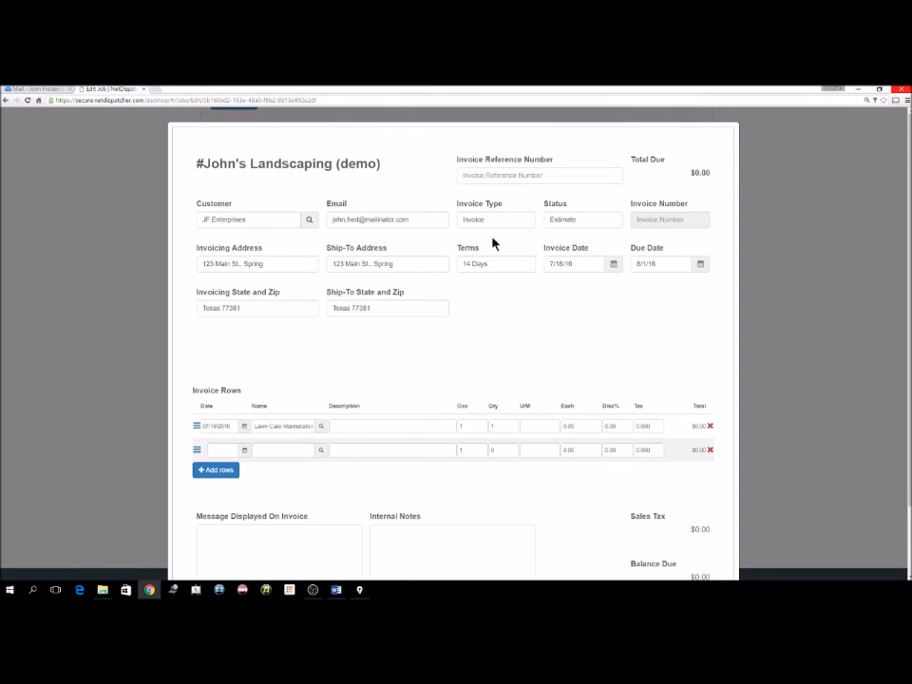
# Set invoice reference number 1234 and payment terms of 15 Days.
pyautogui.click(509, 177)
pyautogui.write('1234')
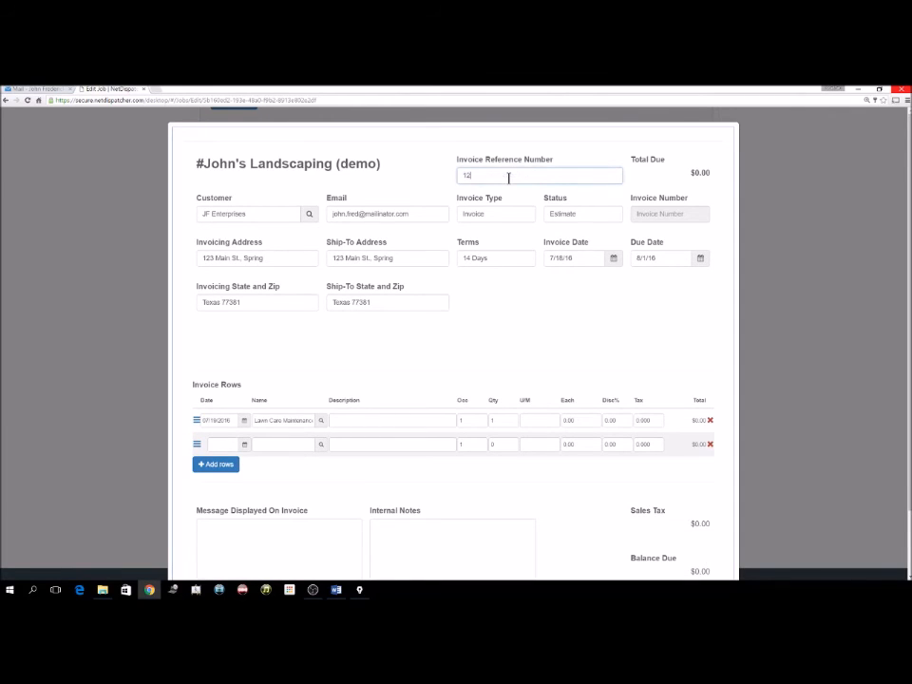
pyautogui.click(484, 259)
pyautogui.click(504, 267)
pyautogui.click(488, 310)
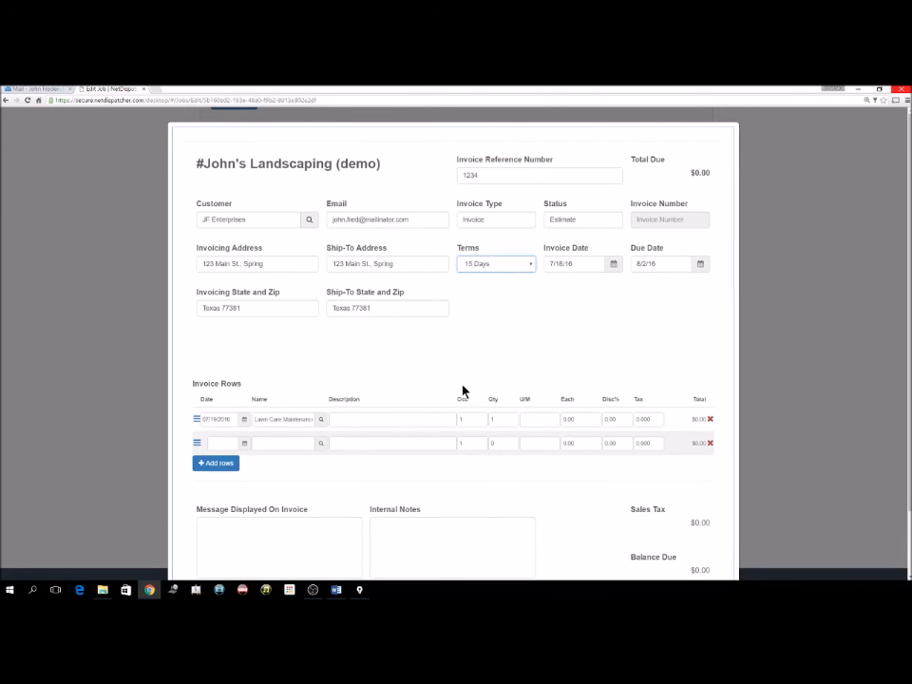
# Add message 'THis is for INe customer.' and internal note 'What the company will see.', then save and close.
pyautogui.scroll(-1, 454, 401)
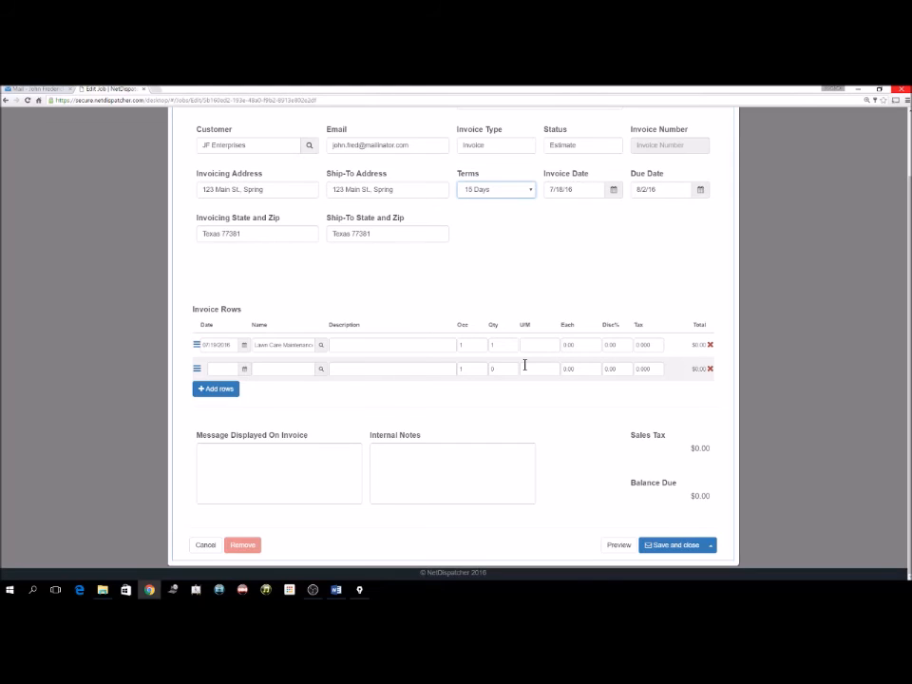
pyautogui.click(326, 457)
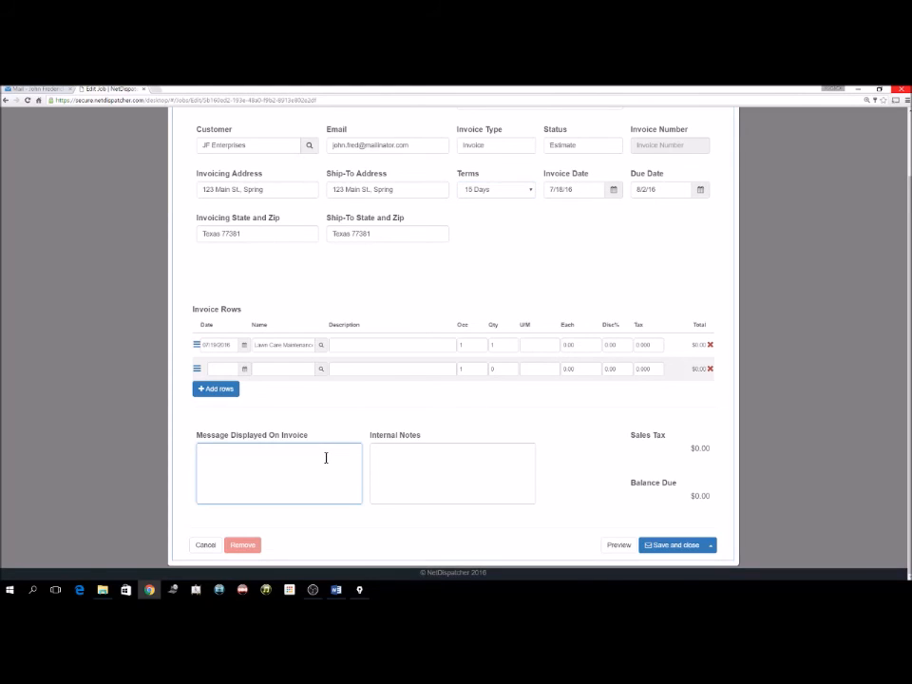
pyautogui.write('THis is for IN')
pyautogui.write('e customer.')
pyautogui.press('Tab')
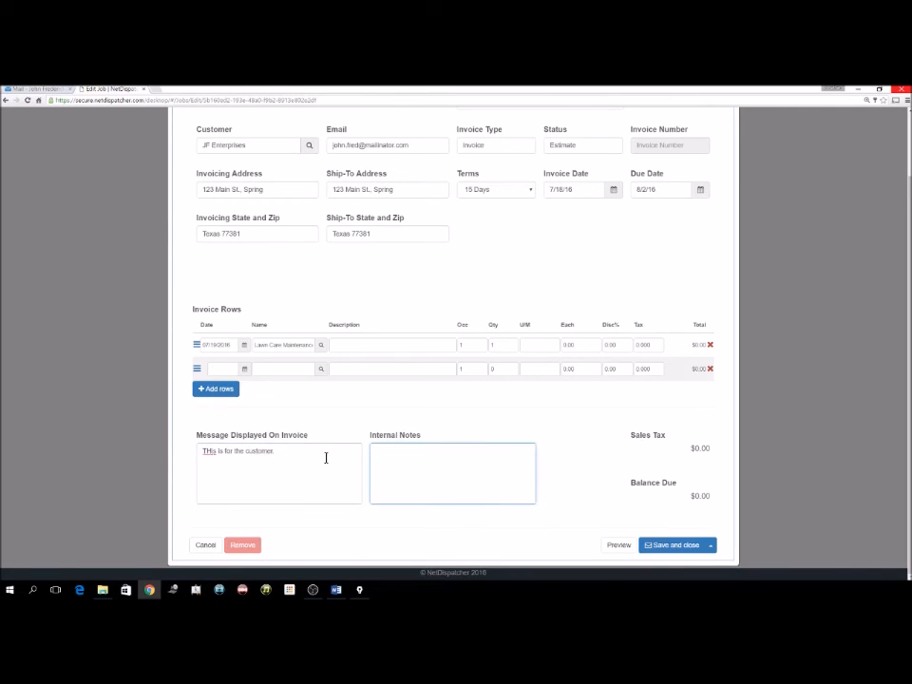
pyautogui.write('What the company will see.')
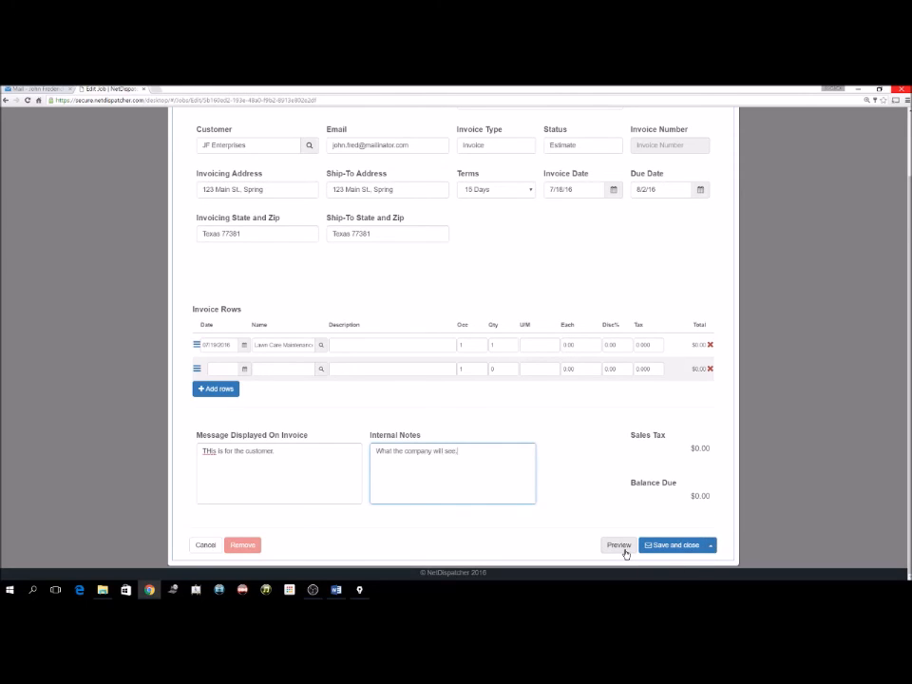
pyautogui.click(710, 545)
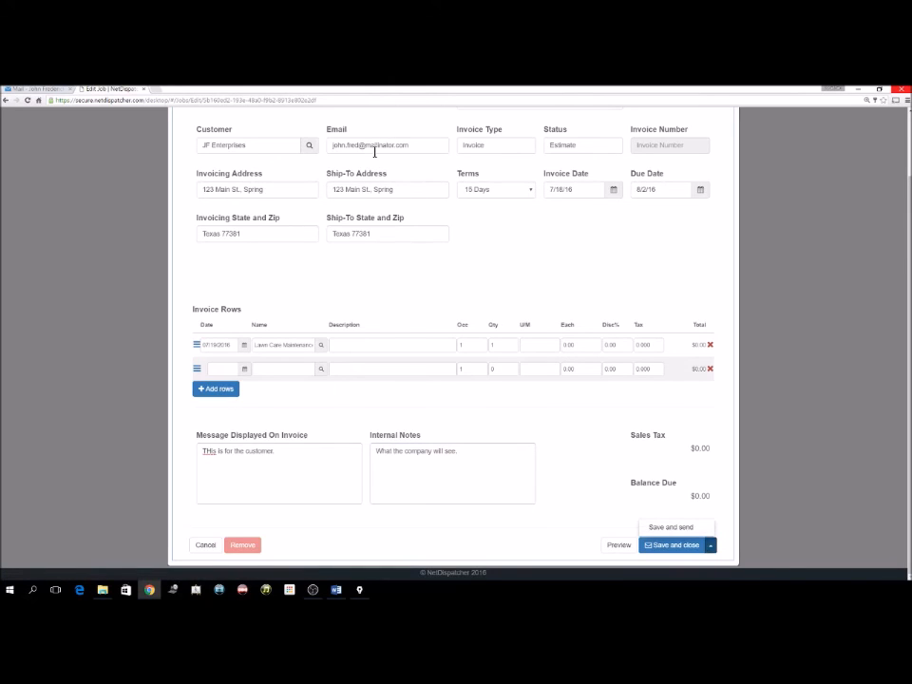
pyautogui.click(676, 545)
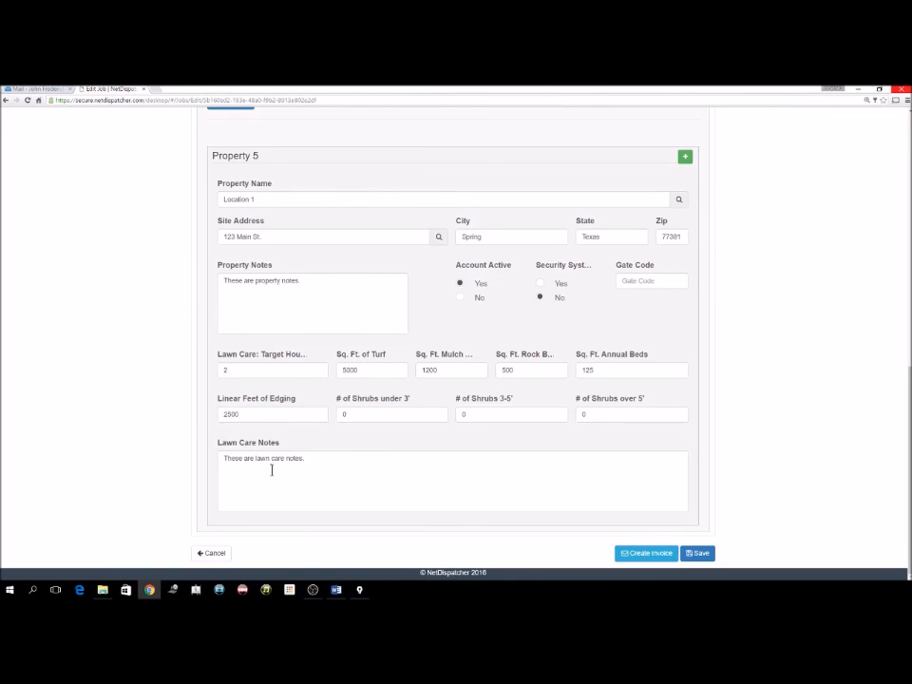
# Save job #61 and go to the account Settings page.
pyautogui.click(696, 553)
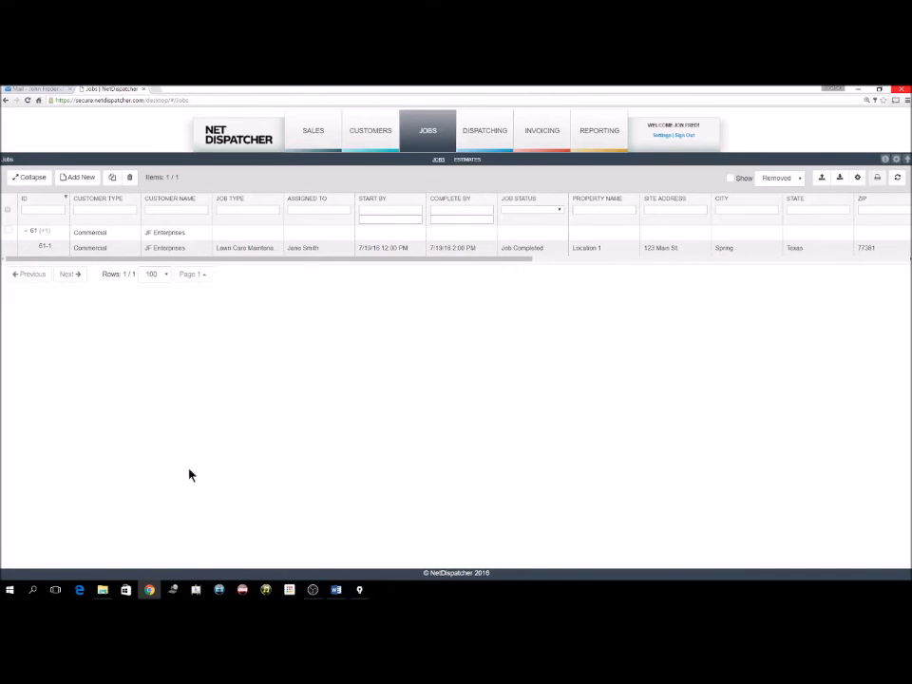
pyautogui.click(665, 136)
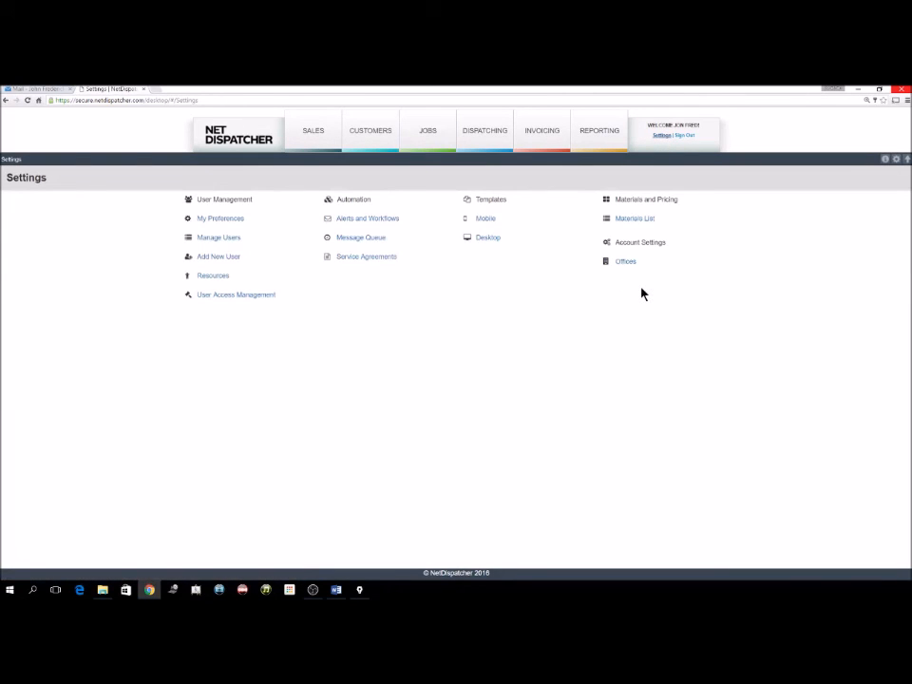